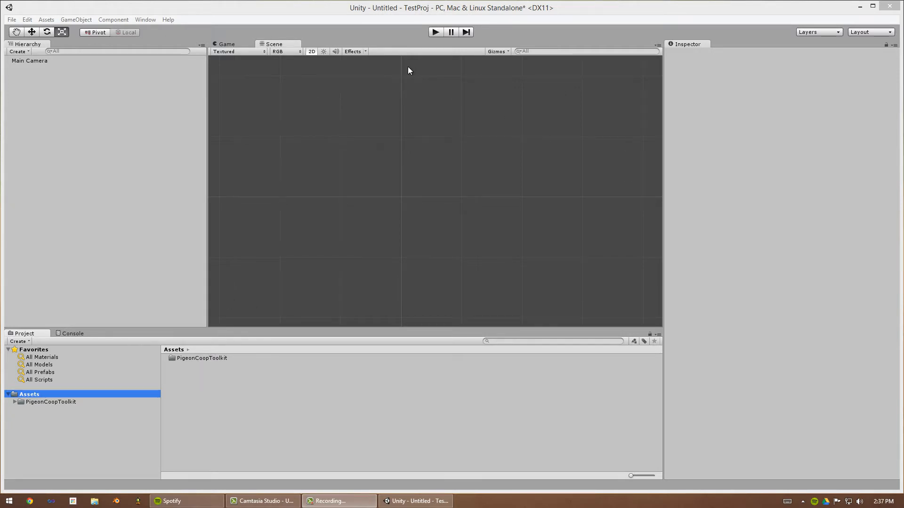
# - Open the __Navmesh2D Examples folder inside the PigeonCoopToolkit assets folder
pyautogui.moveTo(391, 126); pyautogui.dragTo(395, 126, button='middle')
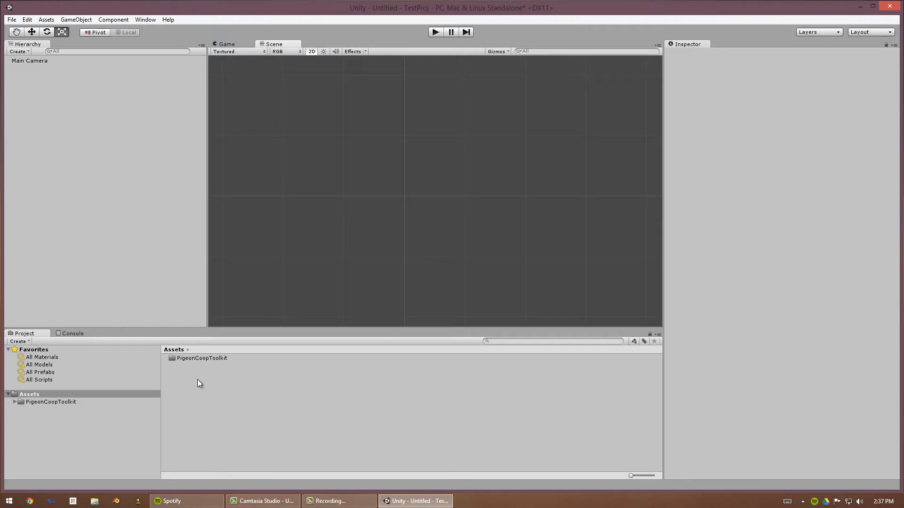
pyautogui.click(207, 357)
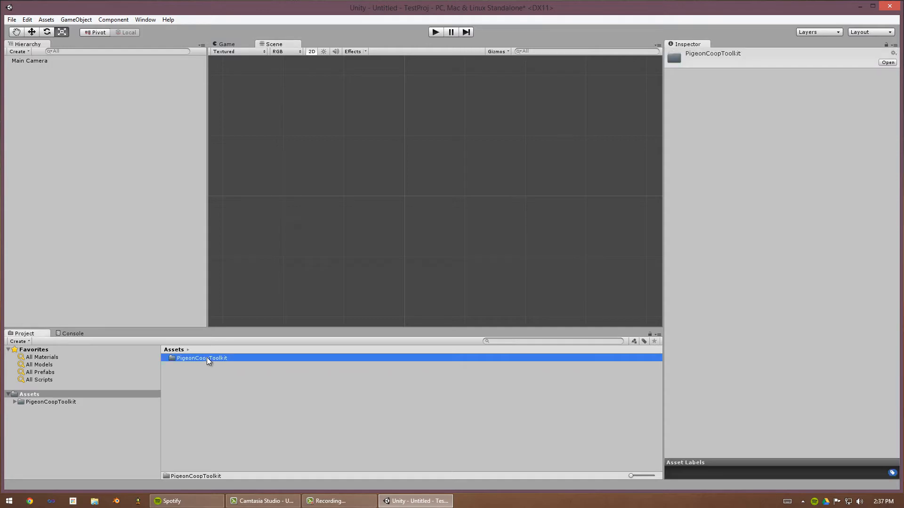
pyautogui.doubleClick(207, 358)
pyautogui.click(207, 358)
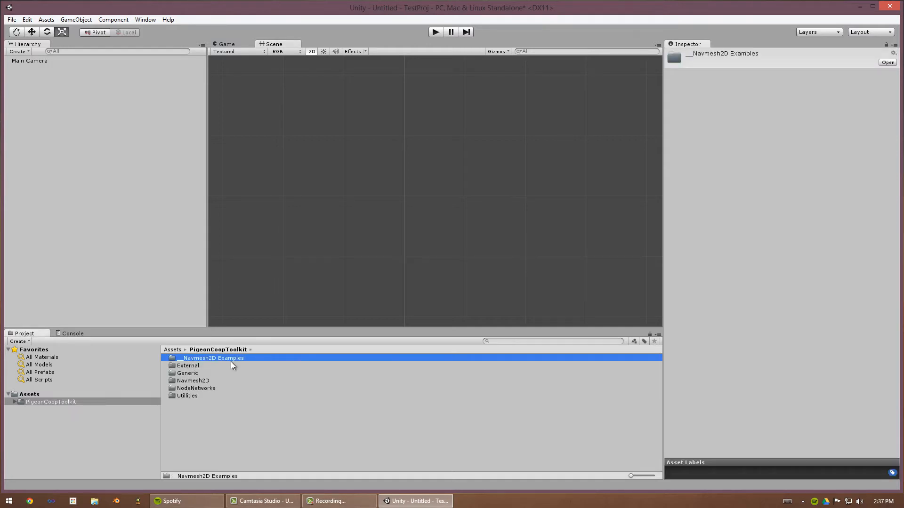
pyautogui.doubleClick(221, 358)
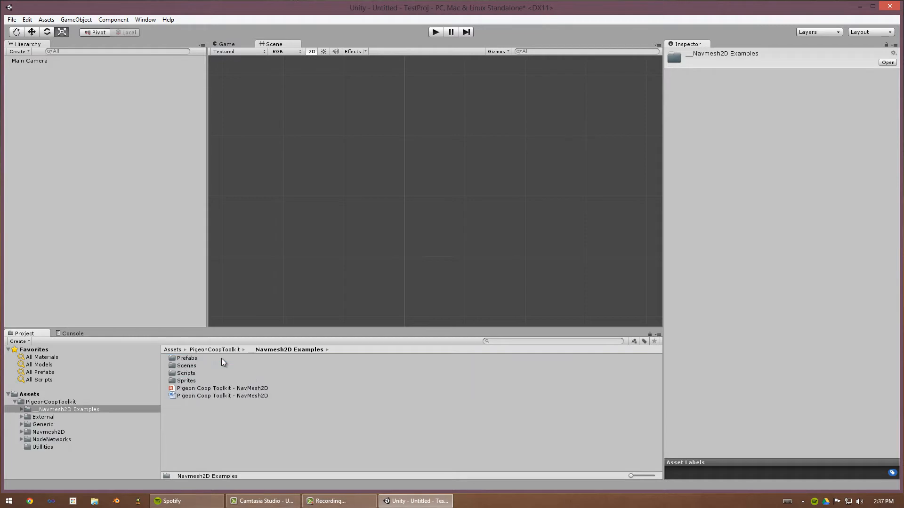
# - Inspect the Pigeon Coop Toolkit - NavMesh2D documentation files in the examples folder
pyautogui.click(249, 396)
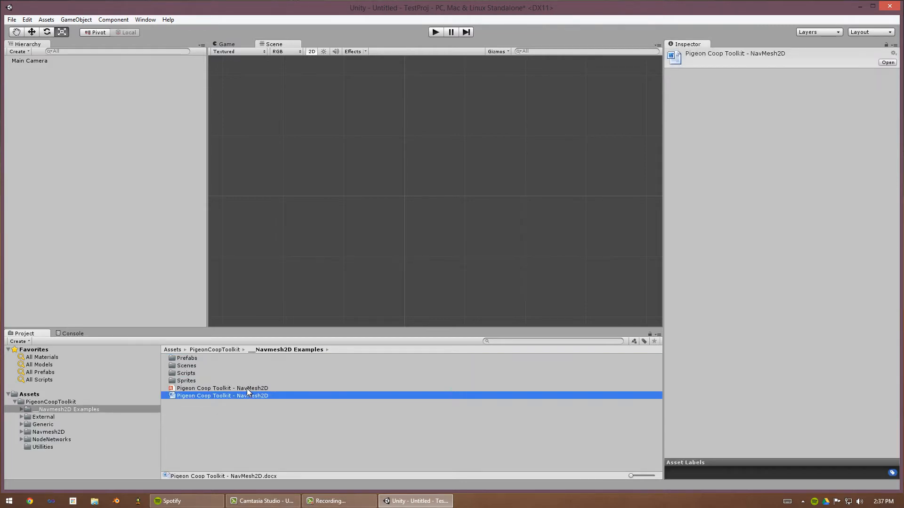
pyautogui.click(250, 403)
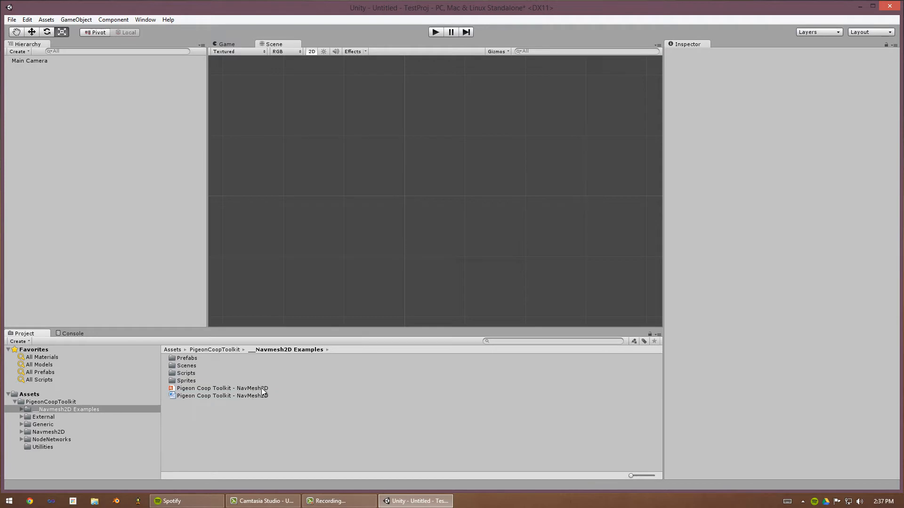
pyautogui.click(261, 394)
pyautogui.keyDown('shift'); pyautogui.click(260, 389); pyautogui.keyUp('shift')
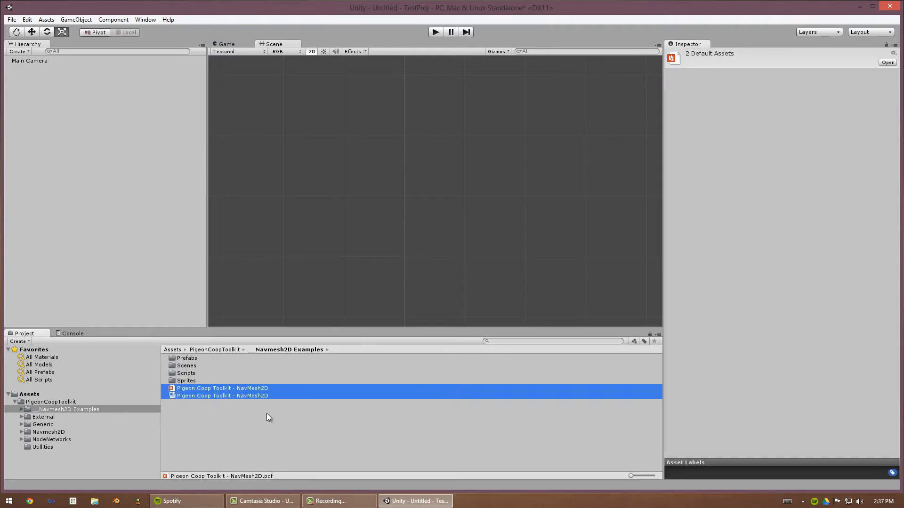
pyautogui.click(253, 403)
pyautogui.click(248, 387)
pyautogui.keyDown('shift'); pyautogui.click(249, 393); pyautogui.keyUp('shift')
pyautogui.click(263, 410)
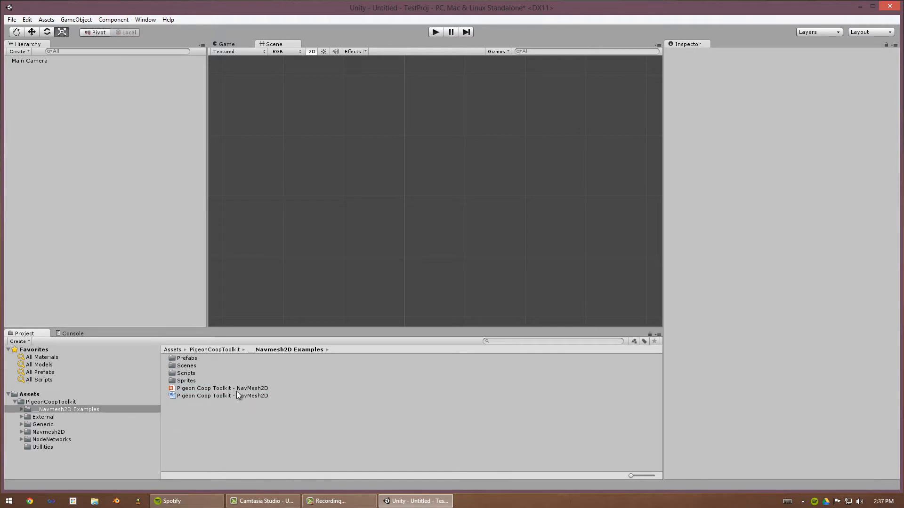
# - Open the Building Blocks folder inside the examples' Prefabs folder
pyautogui.click(193, 360)
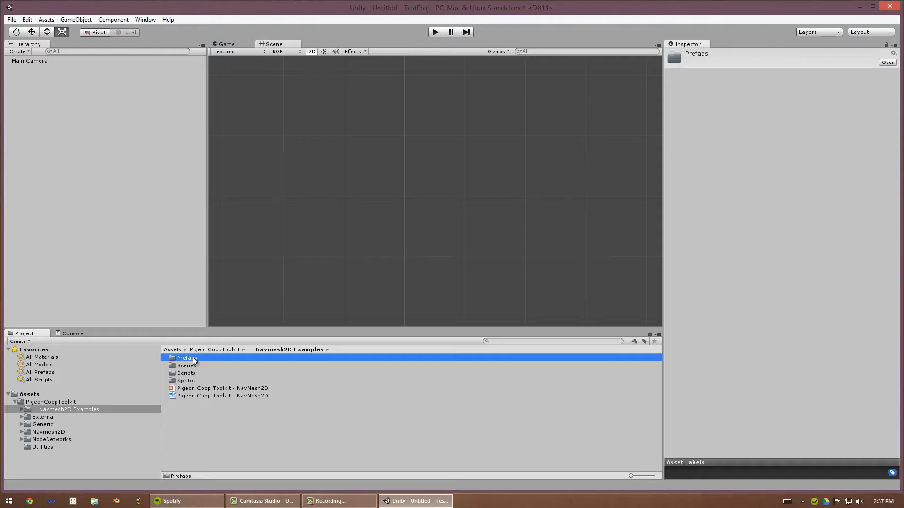
pyautogui.doubleClick(193, 359)
pyautogui.doubleClick(194, 360)
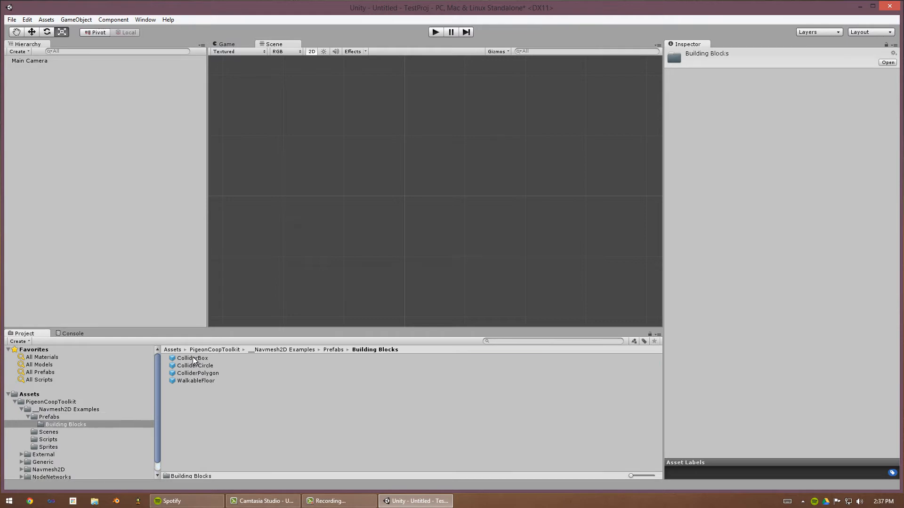
# - Place the WalkableFloor, ColliderPolygon, ColliderBox and ColliderCircle prefabs into the scene
pyautogui.moveTo(203, 381); pyautogui.dragTo(432, 185)
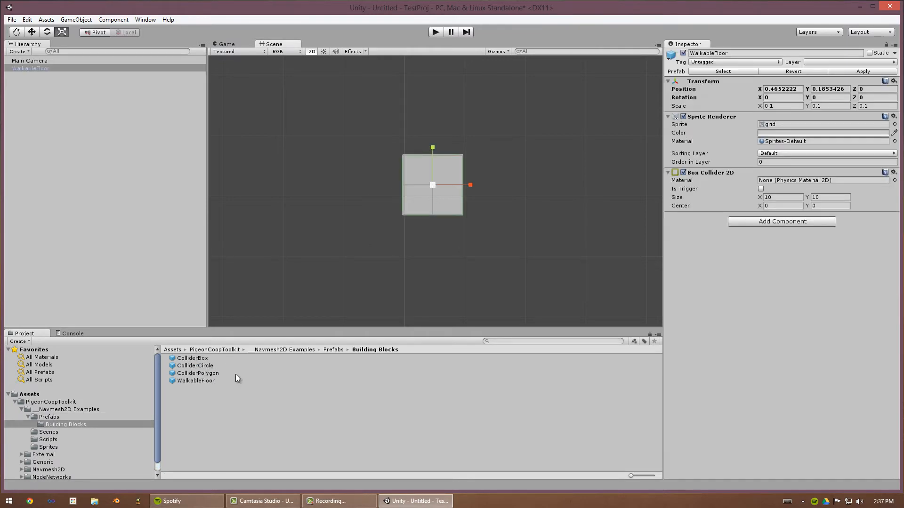
pyautogui.moveTo(208, 376); pyautogui.dragTo(347, 193)
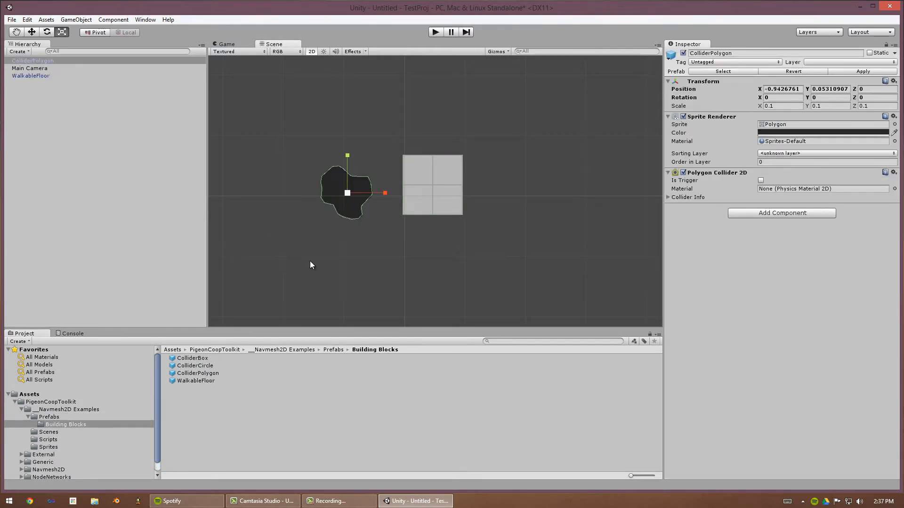
pyautogui.moveTo(188, 366); pyautogui.dragTo(476, 187)
# - Move and scale up the WalkableFloor so it covers the collider objects
pyautogui.press('w')
pyautogui.click(426, 207)
pyautogui.press('r')
pyautogui.press('w')
pyautogui.moveTo(407, 219); pyautogui.dragTo(403, 214)
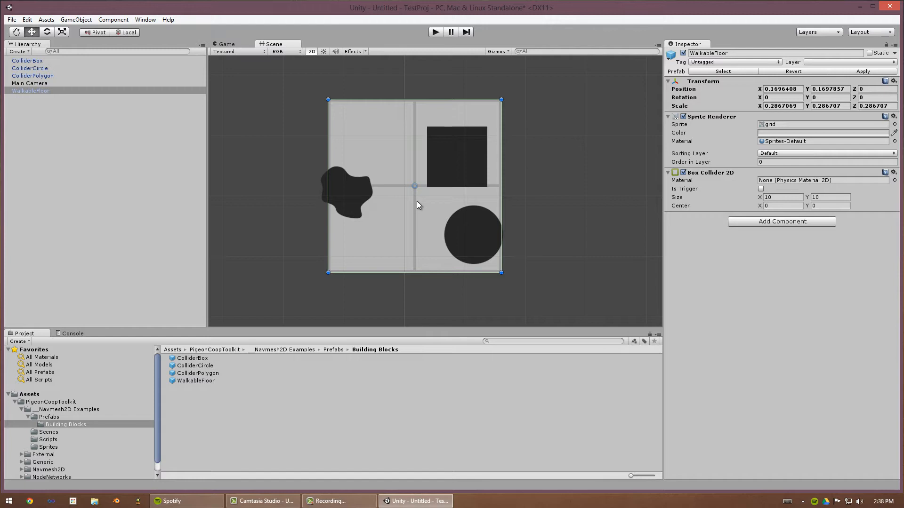
pyautogui.moveTo(394, 222); pyautogui.dragTo(397, 224)
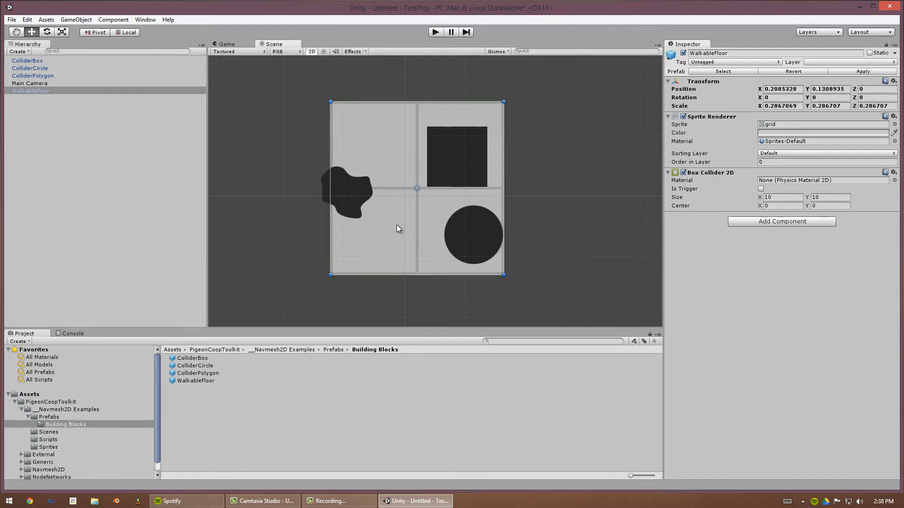
pyautogui.press('r')
pyautogui.moveTo(419, 188); pyautogui.dragTo(403, 181)
pyautogui.click(353, 191)
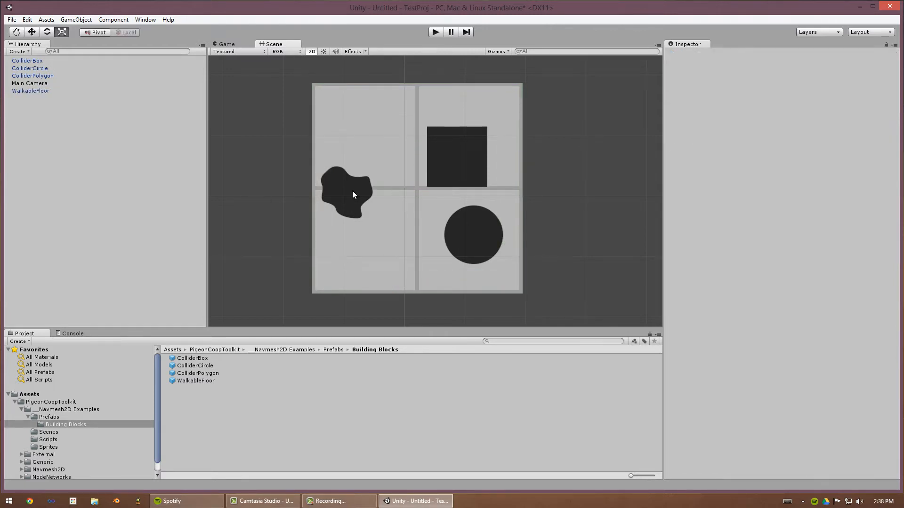
# - Move the polygon collider to the floor's left edge and enlarge it
pyautogui.moveTo(347, 192); pyautogui.dragTo(357, 171)
pyautogui.press('t')
pyautogui.moveTo(353, 204); pyautogui.dragTo(324, 207)
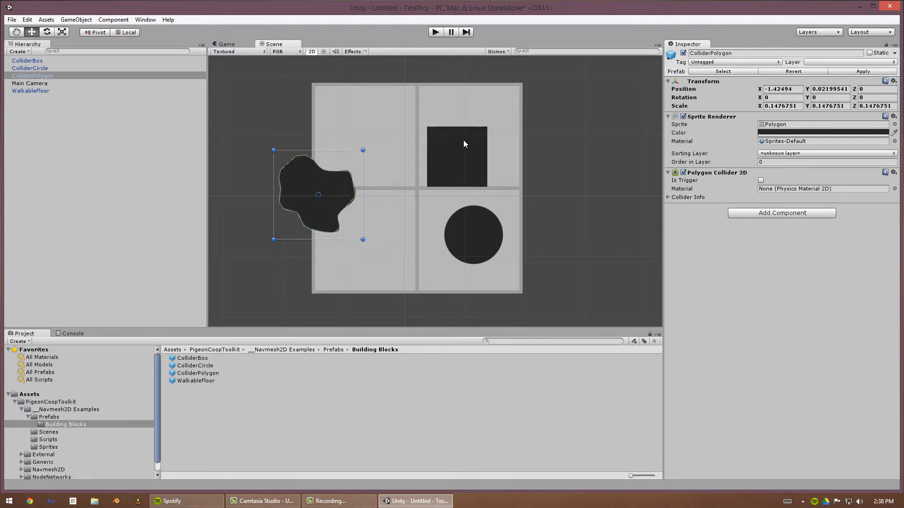
# - Move the box to the floor's upper-right corner and enlarge the circle over the lower-right area
pyautogui.click(464, 141)
pyautogui.moveTo(474, 163); pyautogui.dragTo(520, 115)
pyautogui.moveTo(479, 250); pyautogui.dragTo(501, 239)
pyautogui.press('r')
pyautogui.press('t')
pyautogui.click(556, 181)
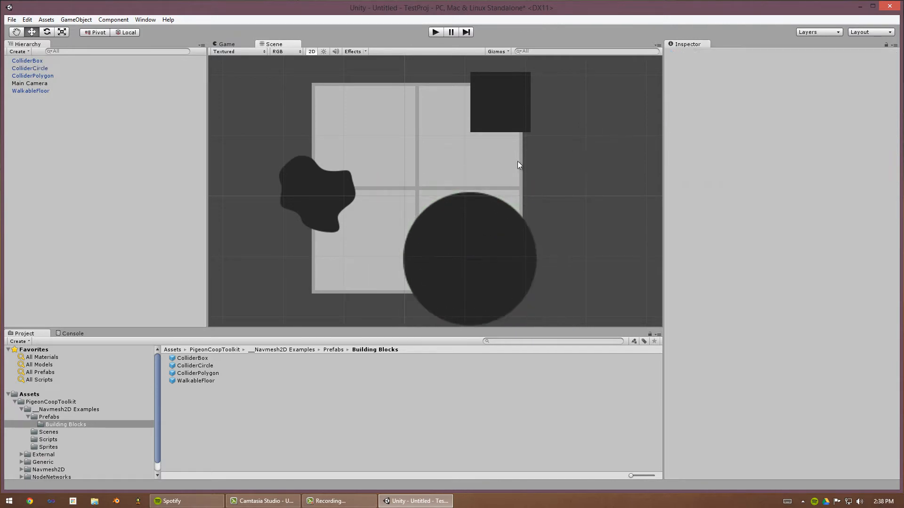
# - Zoom out the scene and select each collider object and the floor to examine their components
pyautogui.moveTo(443, 160); pyautogui.dragTo(449, 175, button='middle')
pyautogui.scroll(-1, 464, 177)
pyautogui.scroll(-2, 466, 181)
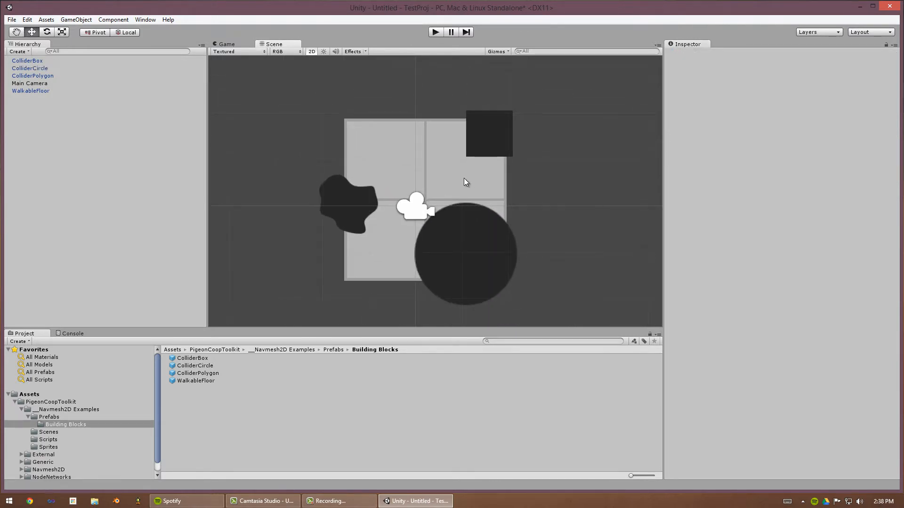
pyautogui.click(464, 179)
pyautogui.click(528, 133)
pyautogui.click(490, 128)
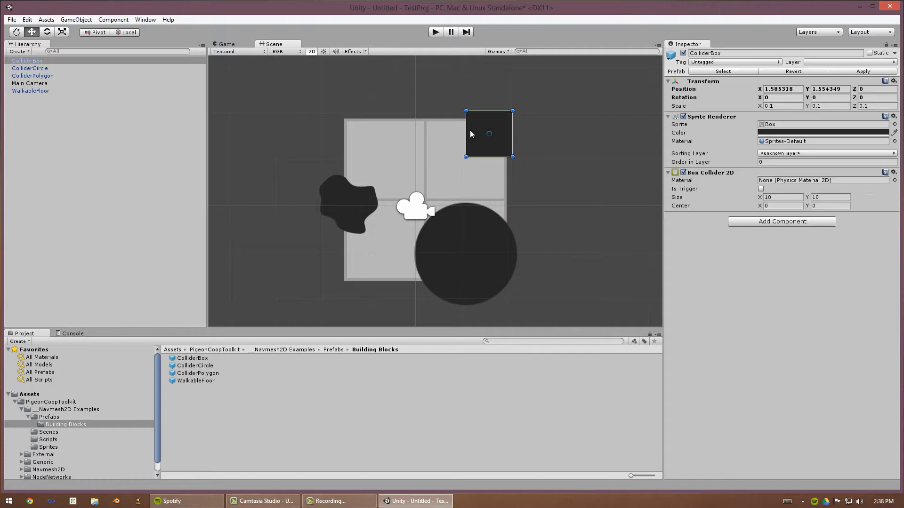
pyautogui.click(383, 183)
pyautogui.click(332, 199)
pyautogui.click(465, 237)
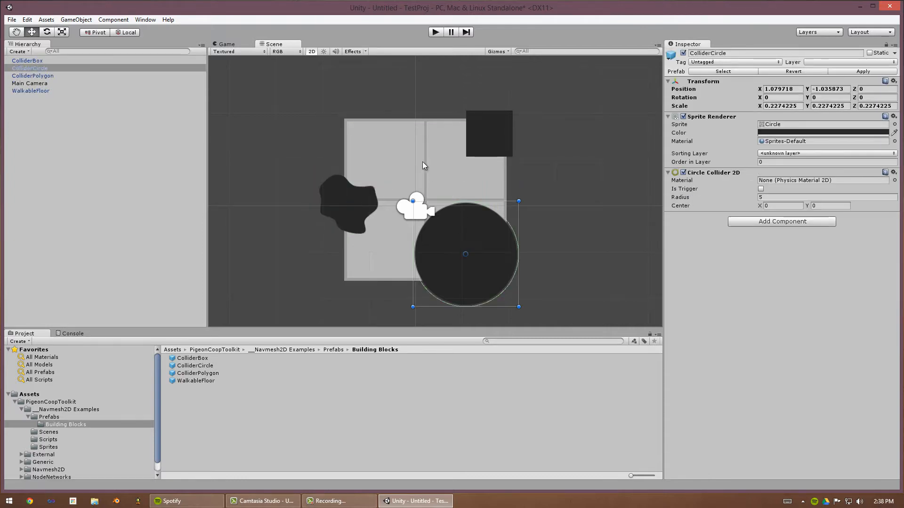
pyautogui.click(429, 159)
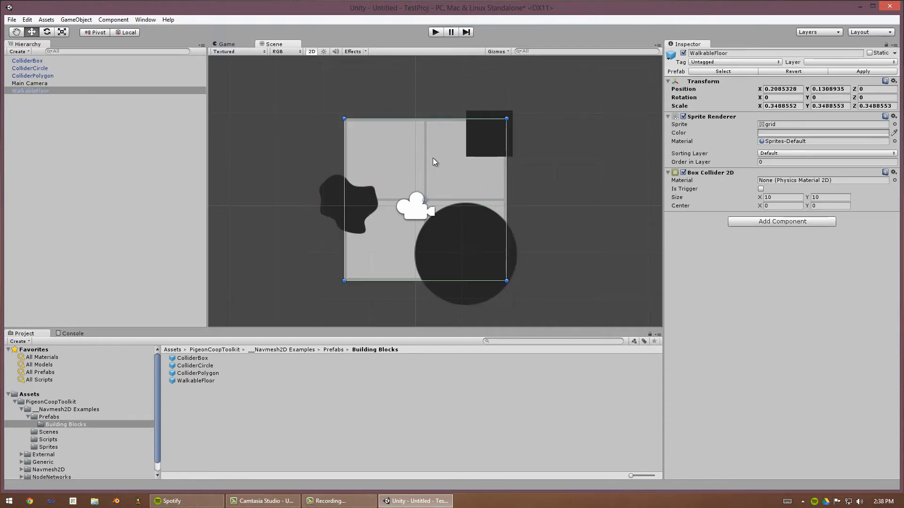
# - Add two user layers named Wall and Floor in the Tags & Layers settings
pyautogui.click(817, 62)
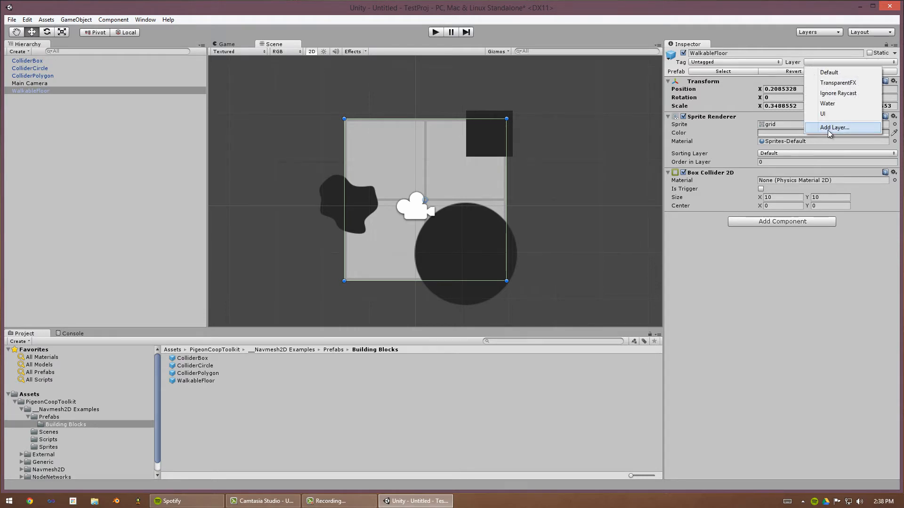
pyautogui.click(833, 127)
pyautogui.click(763, 169)
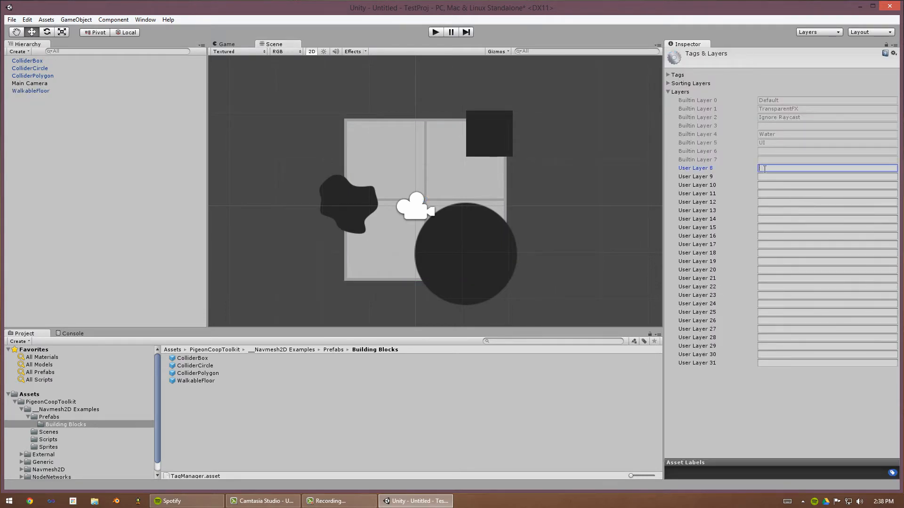
pyautogui.write('Wall')
pyautogui.press('Tab')
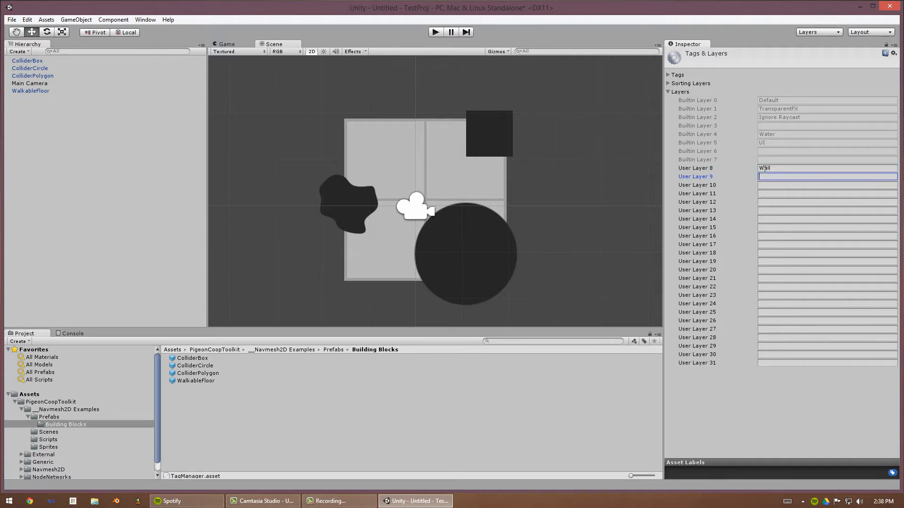
pyautogui.write('Floor')
pyautogui.press('BackSpace')
pyautogui.press('BackSpace')
pyautogui.press('BackSpace')
pyautogui.press('BackSpace')
pyautogui.press('BackSpace')
pyautogui.write('Floor')
# - Select the box, circle and polygon colliders together and assign them to the Wall layer
pyautogui.click(506, 138)
pyautogui.keyDown('shift'); pyautogui.click(460, 257); pyautogui.keyUp('shift')
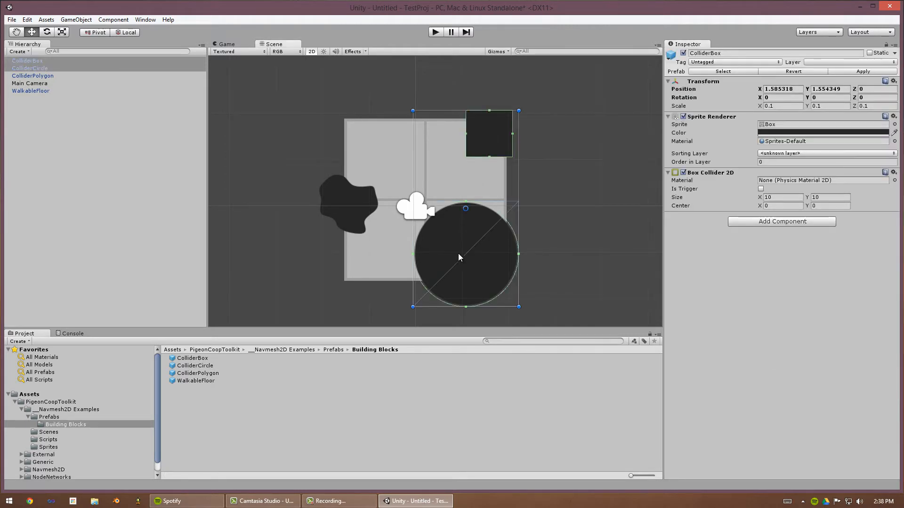
pyautogui.keyDown('shift'); pyautogui.click(340, 202); pyautogui.keyUp('shift')
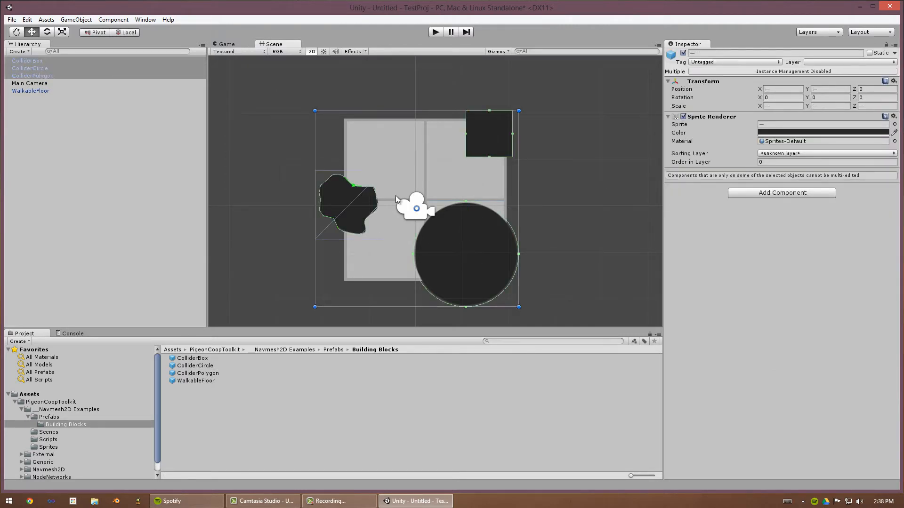
pyautogui.click(830, 62)
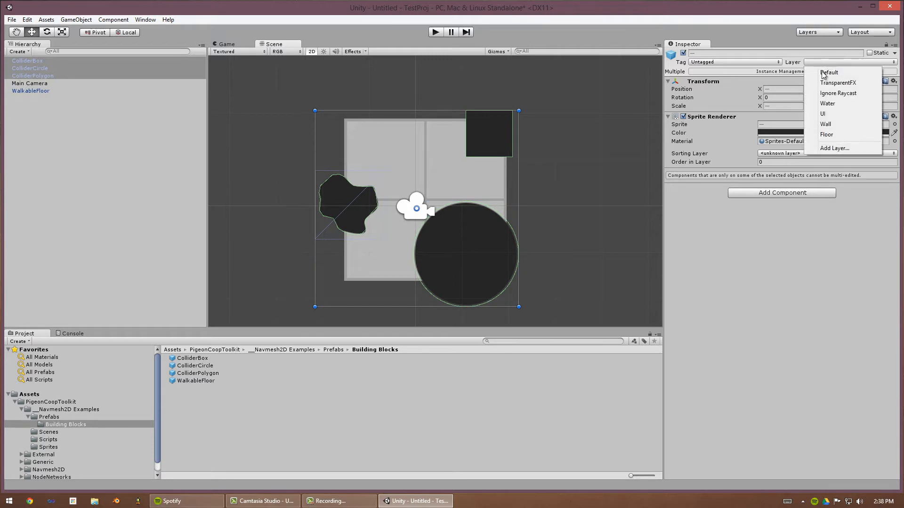
pyautogui.click(833, 125)
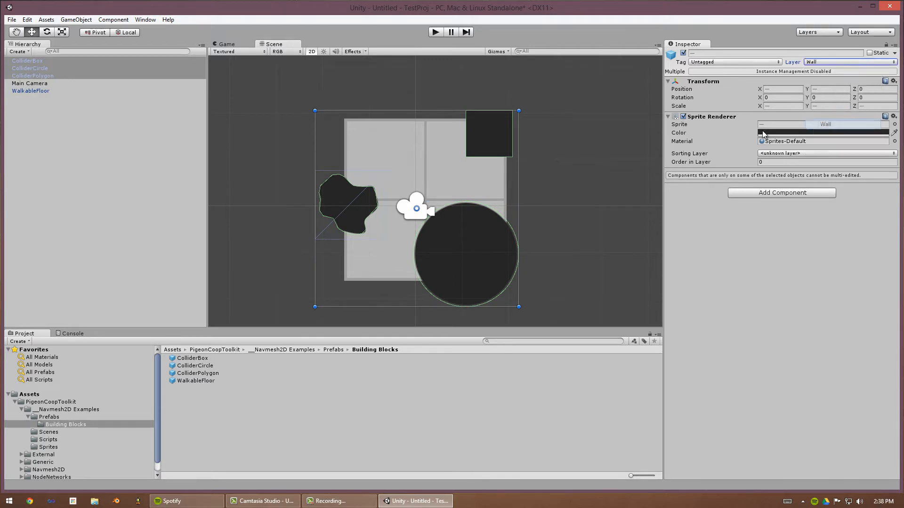
# - Assign the WalkableFloor object to the Floor layer
pyautogui.click(523, 147)
pyautogui.click(488, 139)
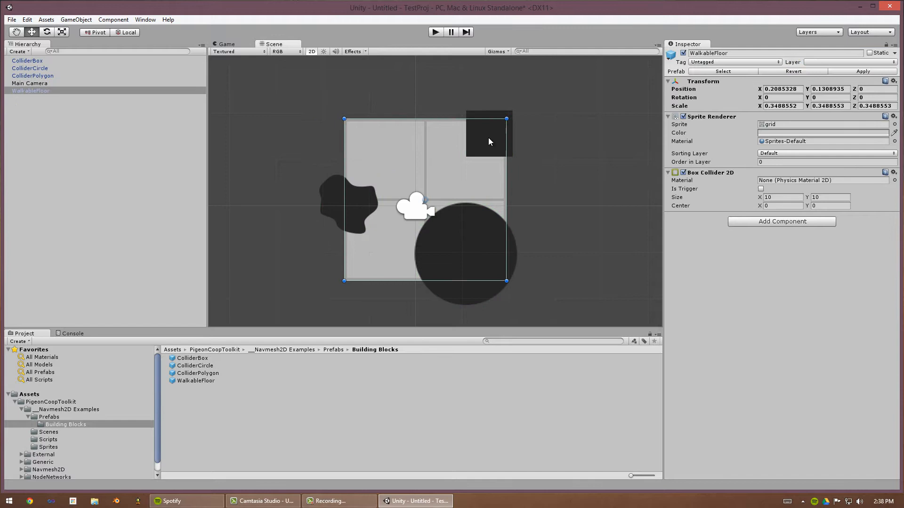
pyautogui.click(867, 63)
pyautogui.click(820, 139)
pyautogui.click(616, 158)
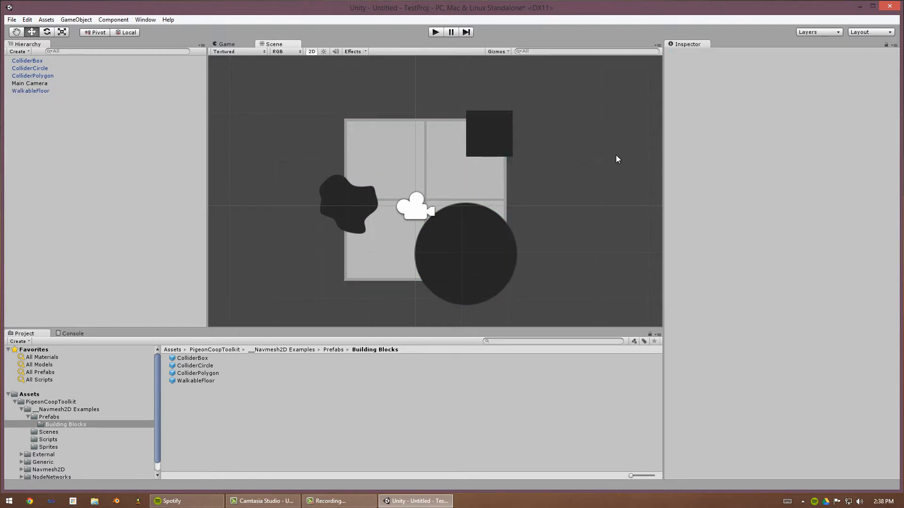
# - Enable Is Trigger on the WalkableFloor's Box Collider 2D
pyautogui.moveTo(249, 92); pyautogui.dragTo(550, 222)
pyautogui.click(551, 222)
pyautogui.click(428, 132)
pyautogui.click(547, 123)
pyautogui.click(463, 124)
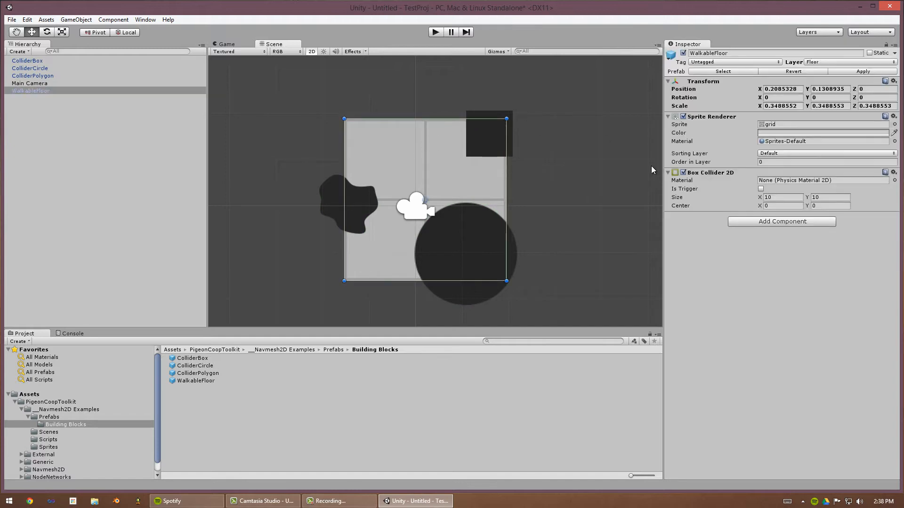
pyautogui.click(715, 172)
pyautogui.click(714, 172)
pyautogui.click(583, 160)
pyautogui.moveTo(567, 164); pyautogui.dragTo(559, 168, button='middle')
pyautogui.click(412, 210)
pyautogui.click(459, 165)
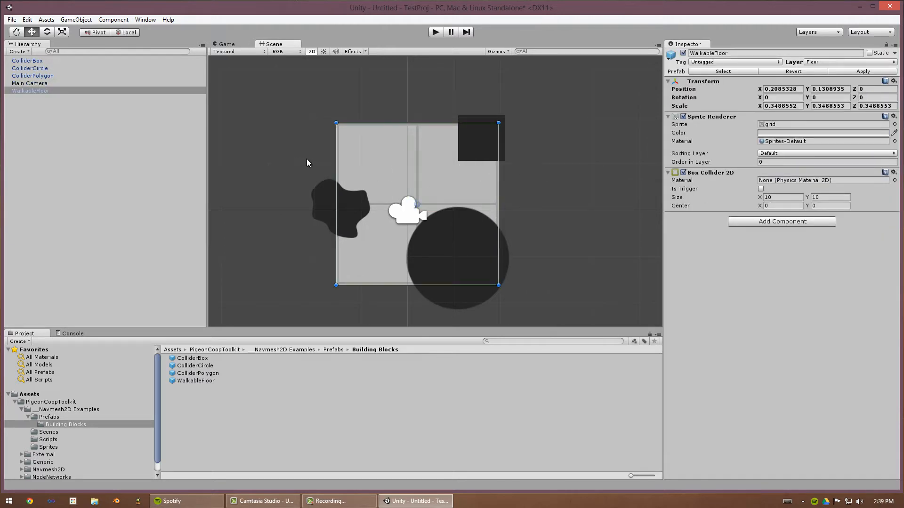
pyautogui.click(761, 189)
pyautogui.click(594, 182)
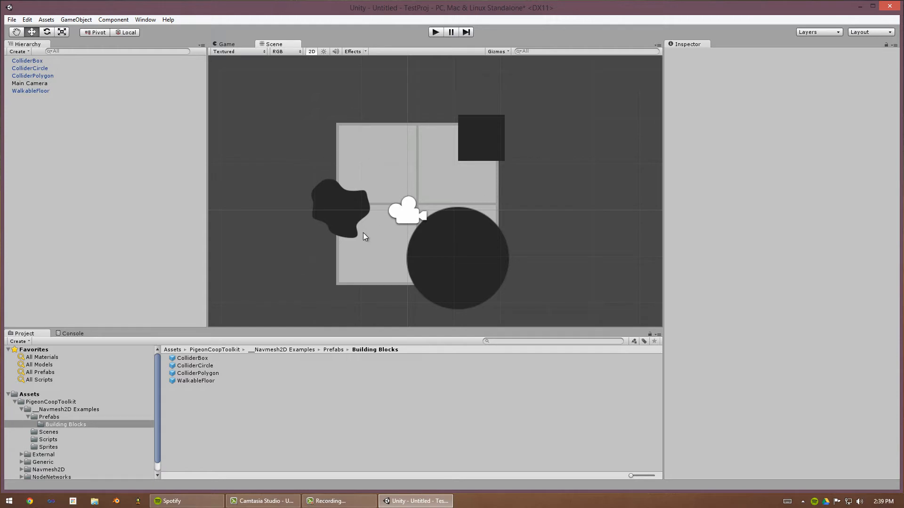
pyautogui.click(392, 154)
pyautogui.click(607, 146)
pyautogui.click(495, 181)
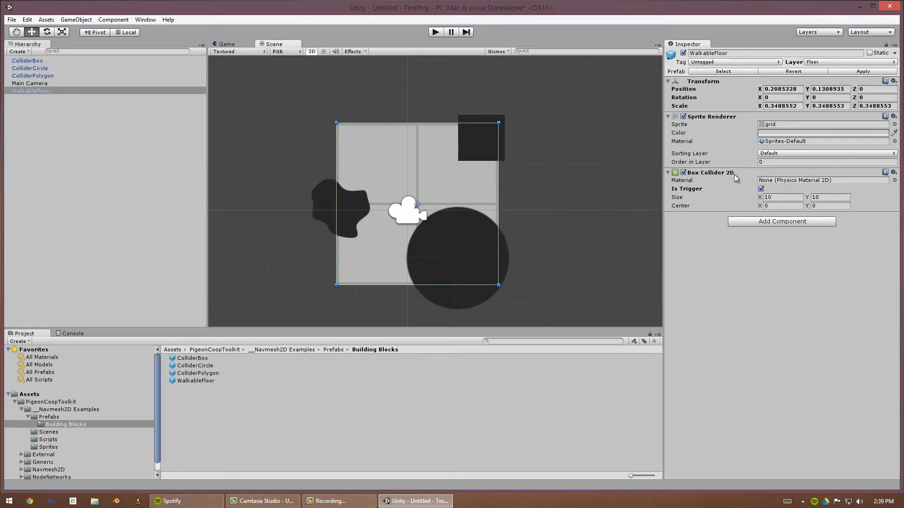
pyautogui.click(683, 173)
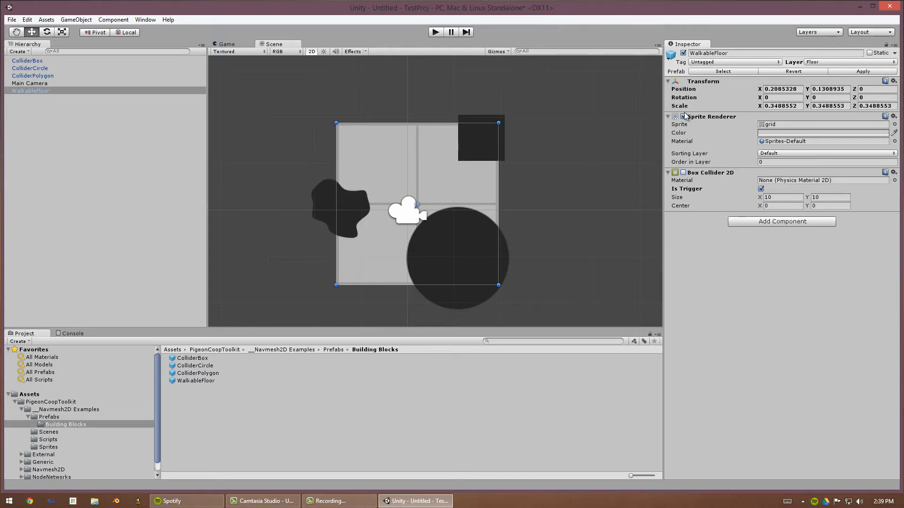
pyautogui.click(684, 173)
# - Open the Pigeon Coop Toolkit Navmesh 3D Generator window and dock it beside the Inspector
pyautogui.moveTo(270, 89); pyautogui.dragTo(555, 293)
pyautogui.click(531, 229)
pyautogui.scroll(4, 530, 227)
pyautogui.moveTo(530, 227); pyautogui.dragTo(548, 219, button='middle')
pyautogui.click(145, 19)
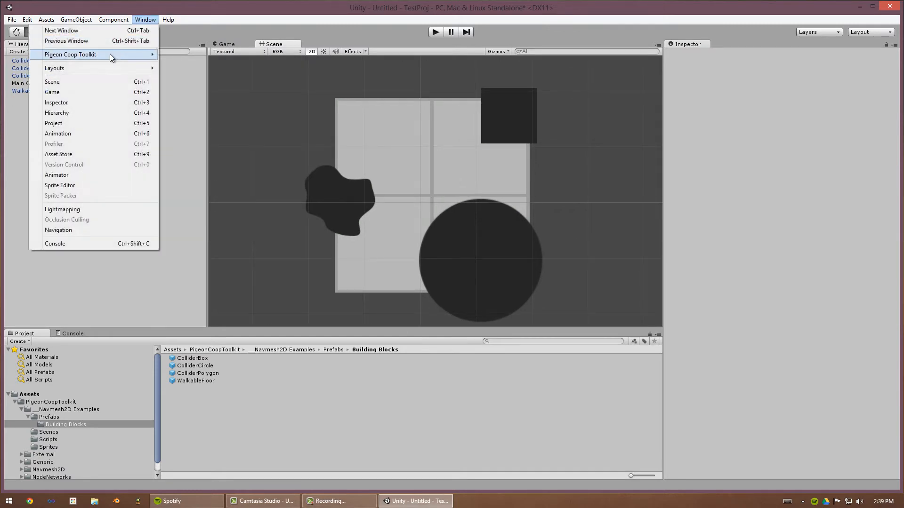
pyautogui.moveTo(110, 55)
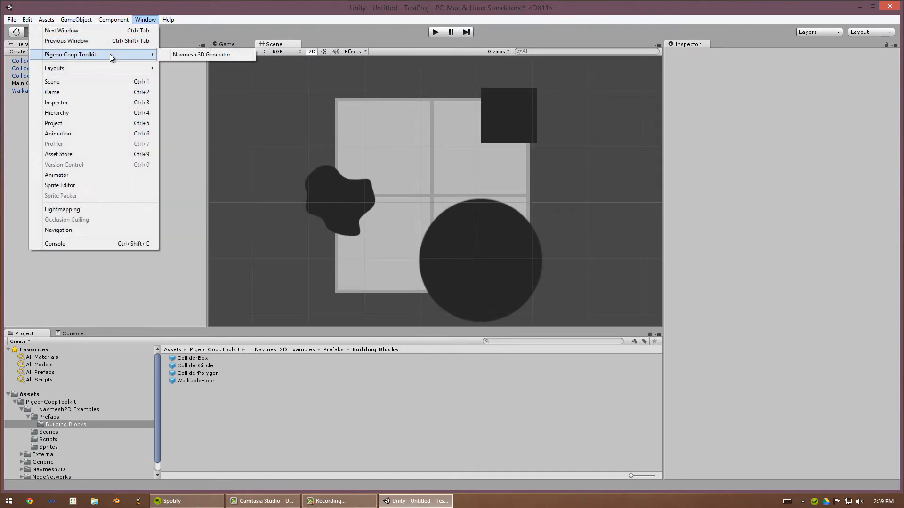
pyautogui.click(186, 56)
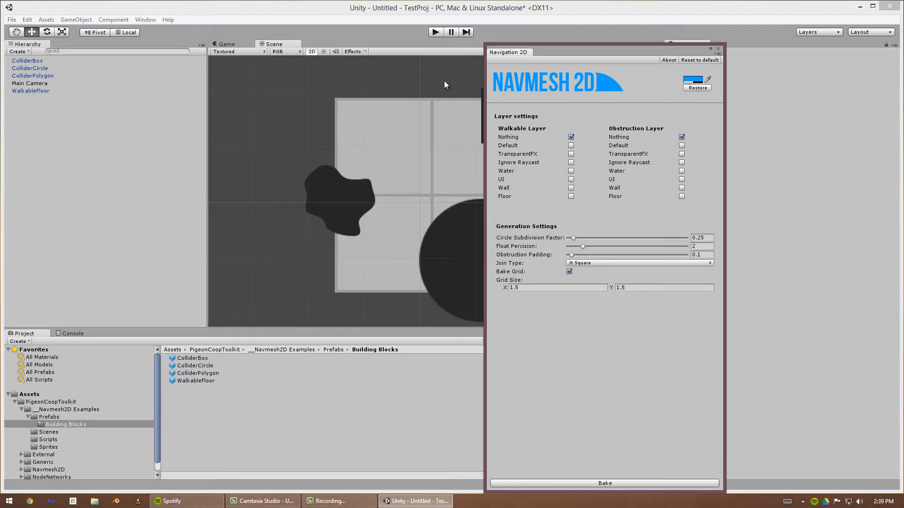
pyautogui.moveTo(529, 55); pyautogui.dragTo(750, 47)
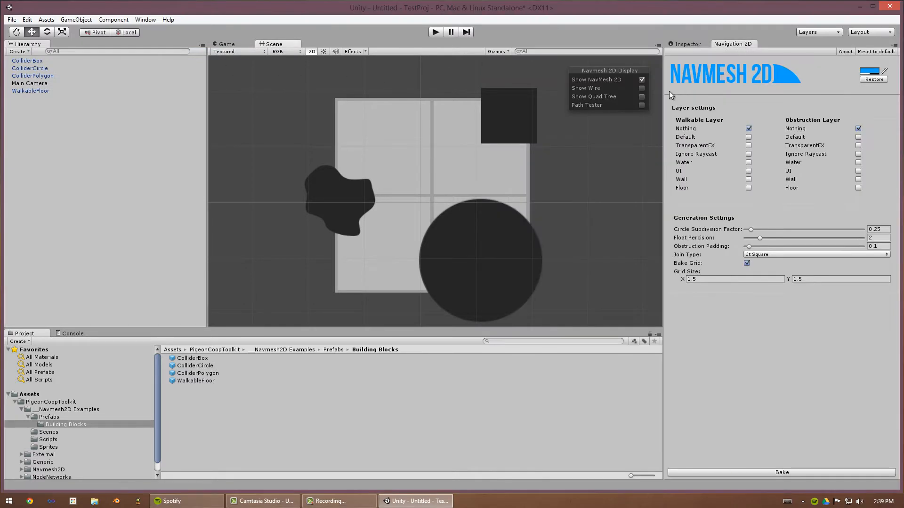
pyautogui.moveTo(662, 90)
pyautogui.mouseDown()
pyautogui.moveTo(644, 95)
pyautogui.moveTo(658, 94)
pyautogui.mouseUp()
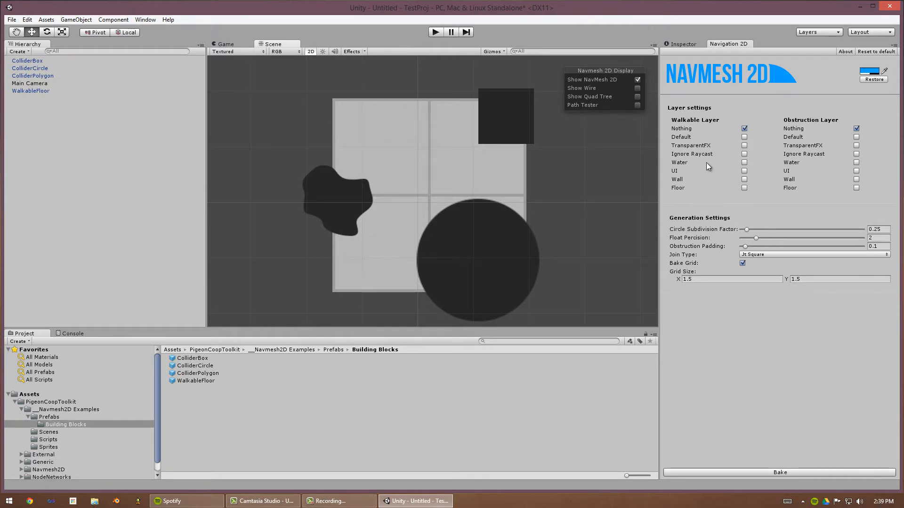
# - Set the walkable layer to Floor and the obstruction layer to Wall, and bake the navmesh
pyautogui.click(745, 179)
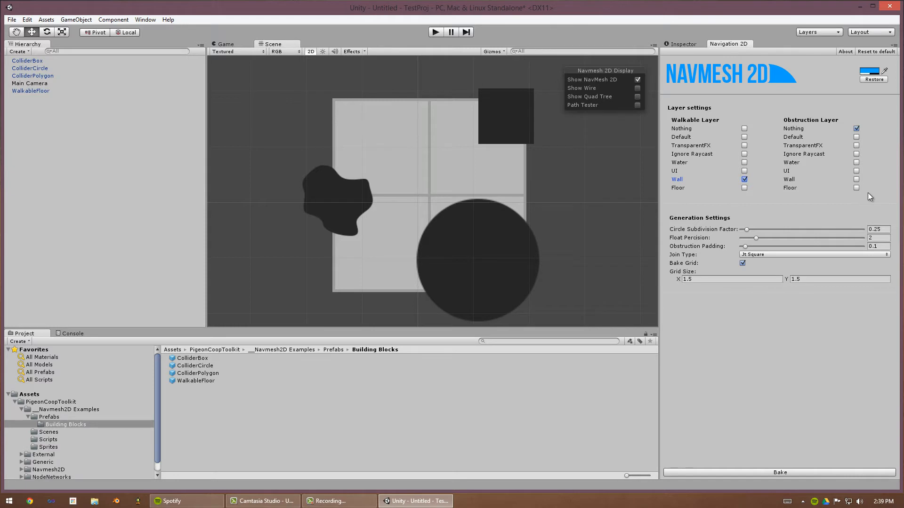
pyautogui.click(856, 188)
pyautogui.click(743, 188)
pyautogui.click(856, 179)
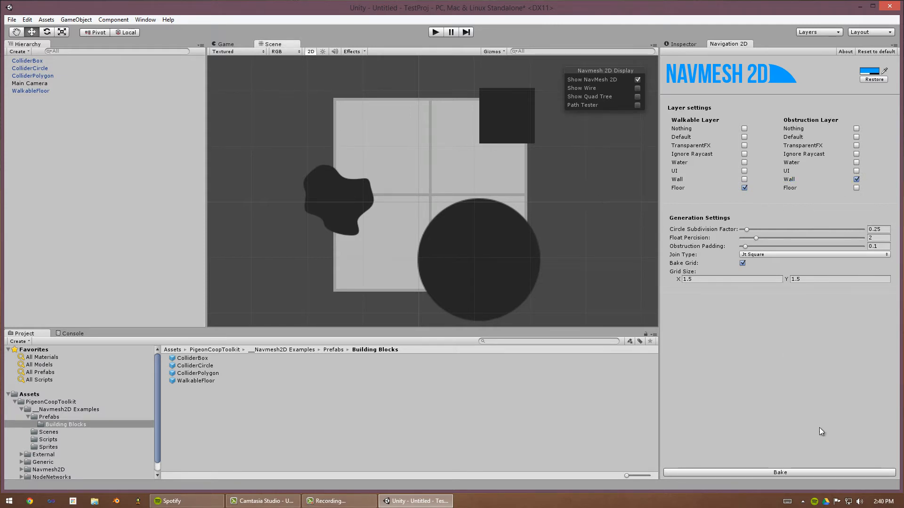
pyautogui.click(793, 473)
pyautogui.moveTo(588, 172); pyautogui.dragTo(589, 176, button='middle')
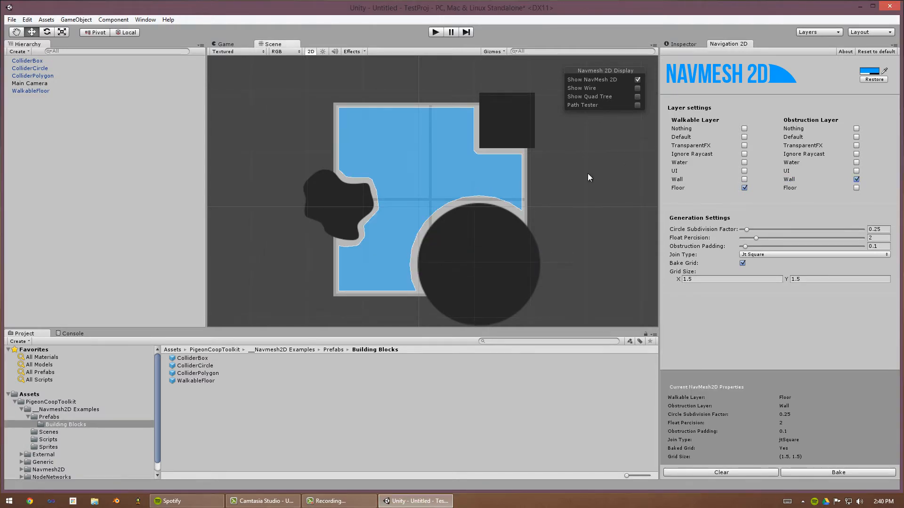
# - Toggle the navmesh display off and on and enable Show Wire
pyautogui.moveTo(284, 67); pyautogui.dragTo(614, 308)
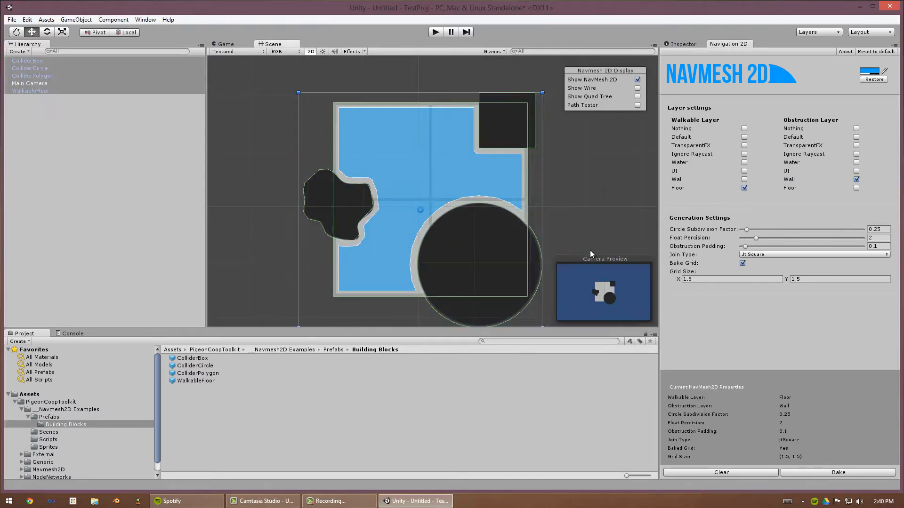
pyautogui.click(589, 250)
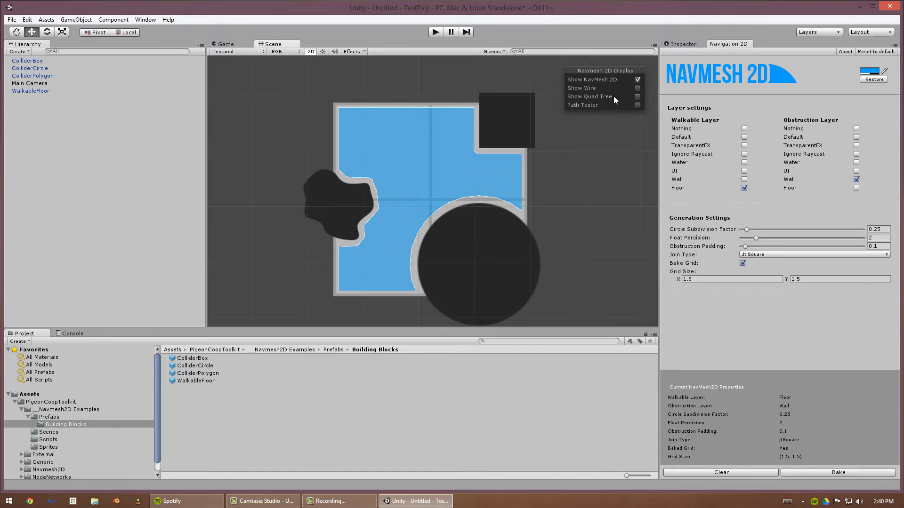
pyautogui.click(638, 80)
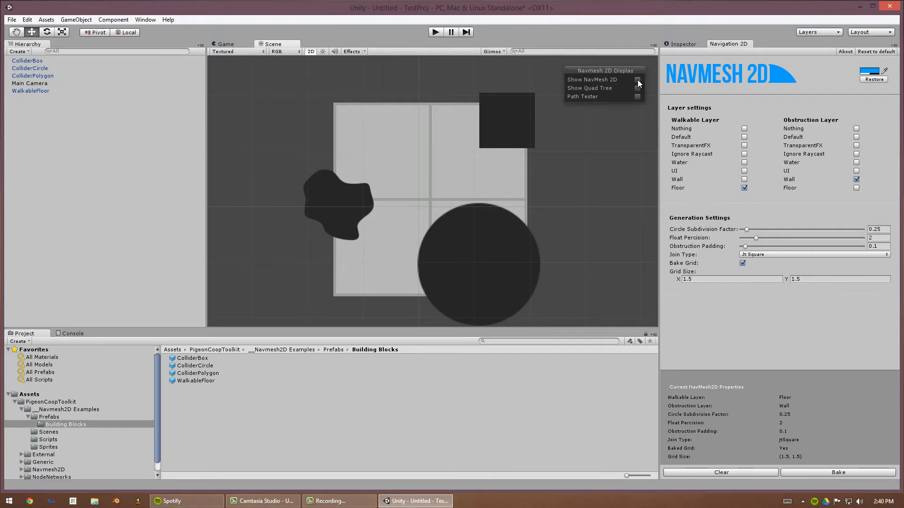
pyautogui.click(637, 80)
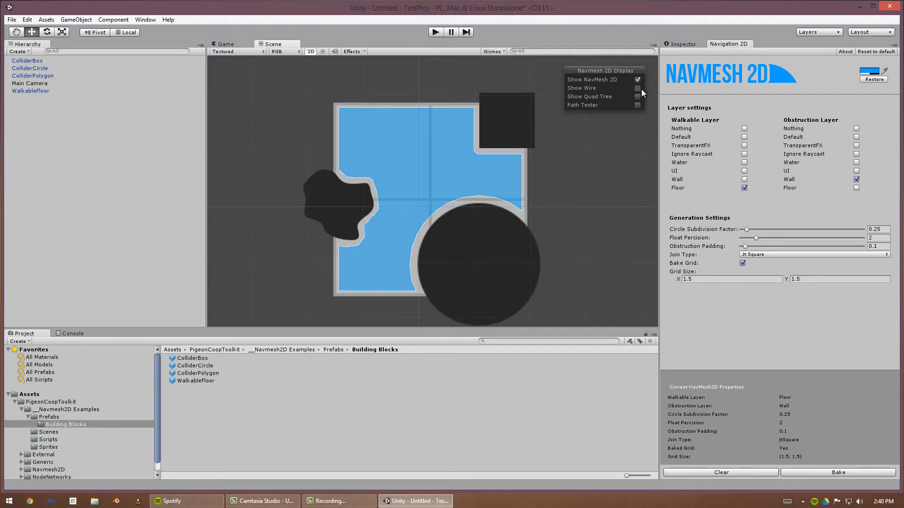
pyautogui.click(637, 89)
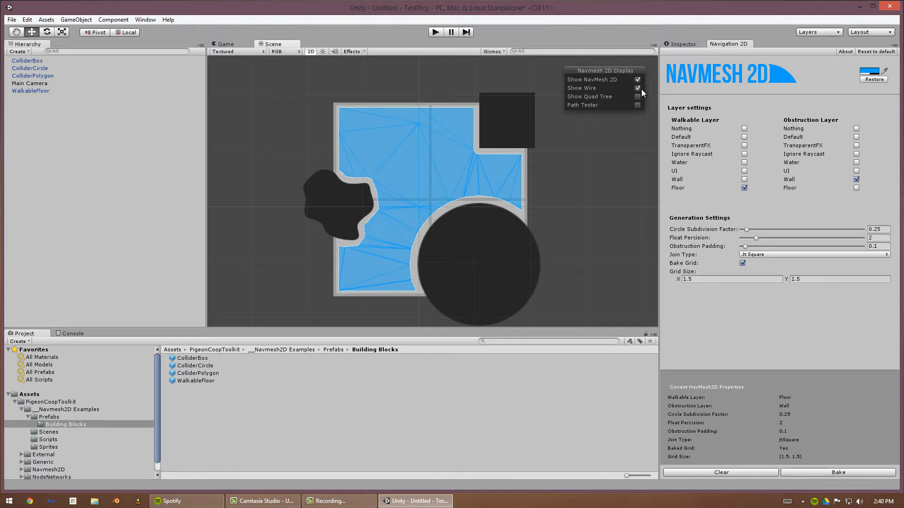
# - Enable Path Tester and drag its start and end points around the navmesh to test paths
pyautogui.click(637, 105)
pyautogui.moveTo(371, 202)
pyautogui.mouseDown()
pyautogui.moveTo(369, 117)
pyautogui.moveTo(395, 143)
pyautogui.moveTo(375, 258)
pyautogui.moveTo(386, 276)
pyautogui.moveTo(337, 249)
pyautogui.moveTo(380, 243)
pyautogui.moveTo(478, 165)
pyautogui.mouseUp()
pyautogui.moveTo(449, 152); pyautogui.dragTo(461, 120)
pyautogui.moveTo(498, 181)
pyautogui.mouseDown()
pyautogui.moveTo(480, 191)
pyautogui.moveTo(510, 178)
pyautogui.mouseUp()
pyautogui.moveTo(457, 121); pyautogui.dragTo(362, 134)
pyautogui.moveTo(437, 157); pyautogui.dragTo(384, 236)
pyautogui.moveTo(384, 235); pyautogui.dragTo(361, 261)
pyautogui.moveTo(488, 193)
pyautogui.mouseDown(button='middle')
pyautogui.moveTo(498, 208)
pyautogui.moveTo(496, 187)
pyautogui.mouseUp(button='middle')
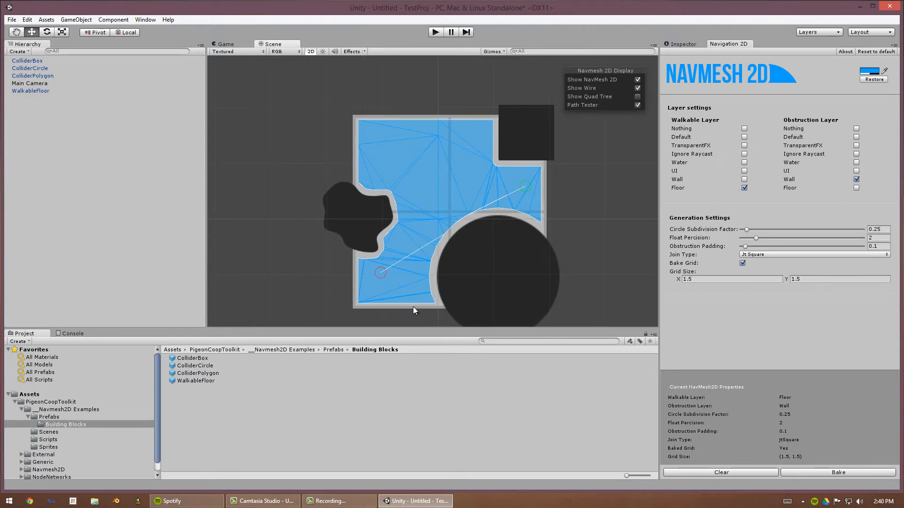
pyautogui.moveTo(378, 271); pyautogui.dragTo(411, 247)
# - Set the grid size to 0.5 by 0.5 and rebake the navmesh
pyautogui.click(740, 279)
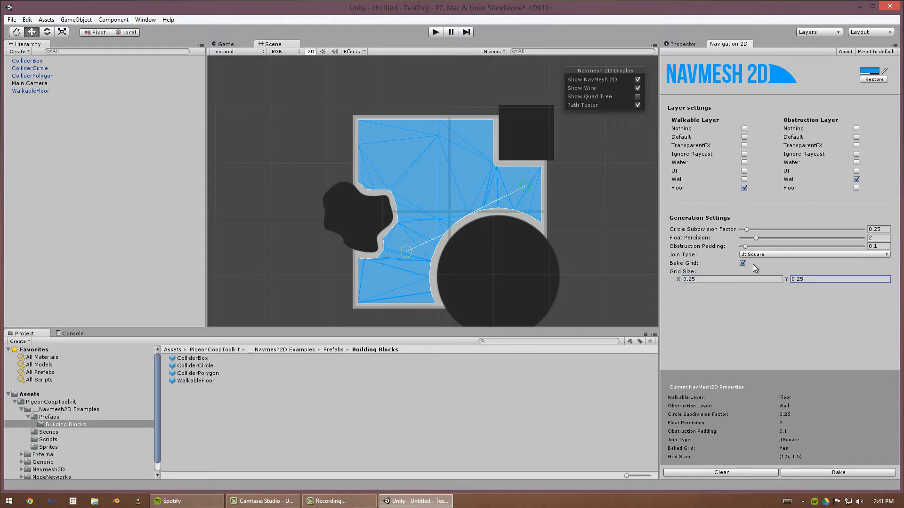
pyautogui.hotkey('shift', 'Tab')
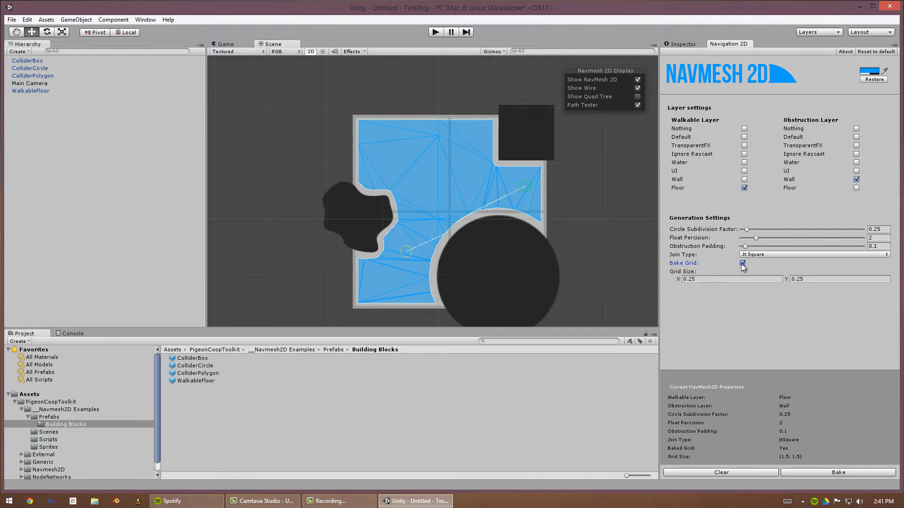
pyautogui.write('0.5')
pyautogui.press('Tab')
pyautogui.write('0.5')
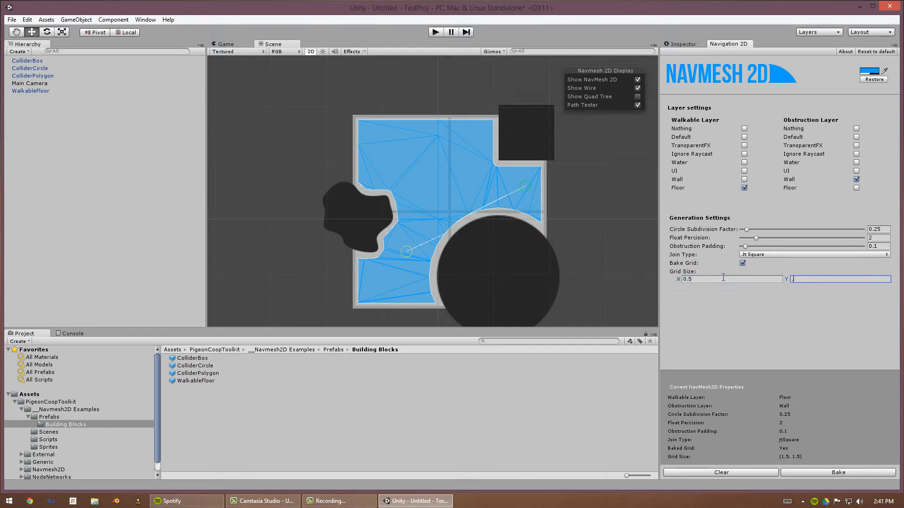
pyautogui.click(842, 472)
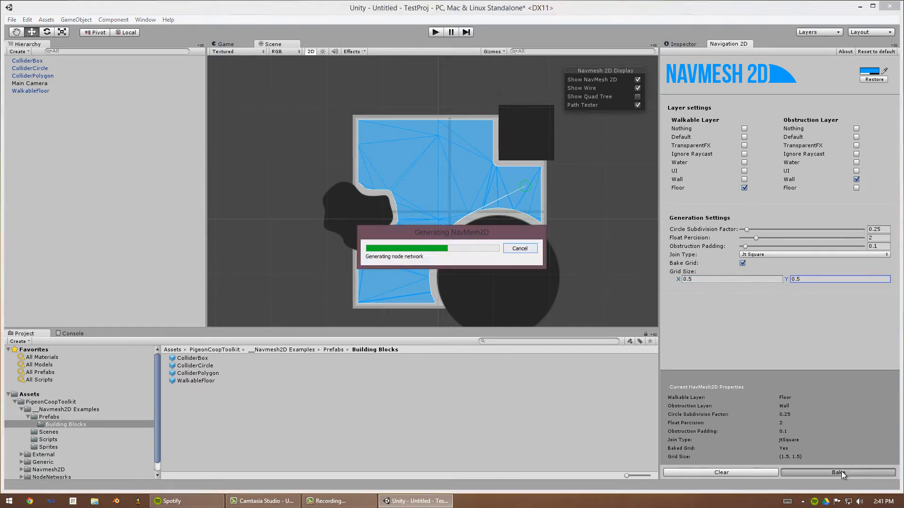
pyautogui.moveTo(523, 234); pyautogui.dragTo(528, 237, button='middle')
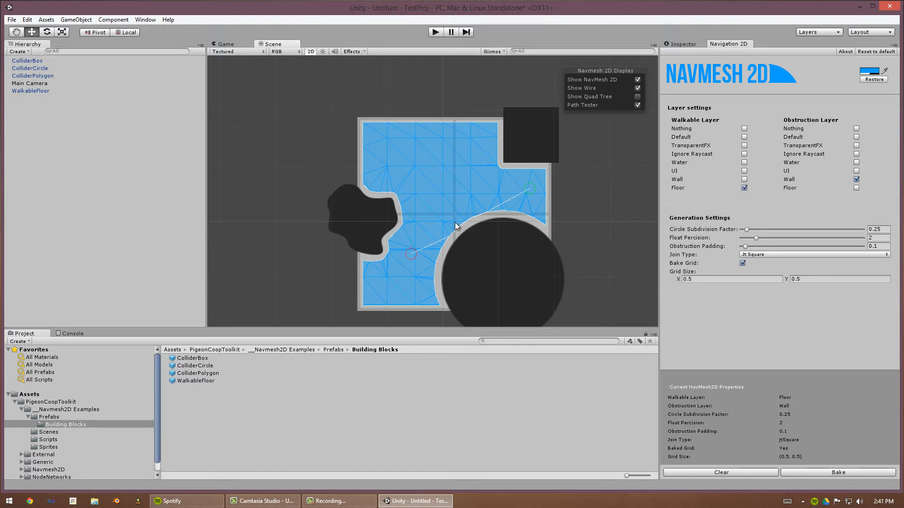
# - Save the scene and move the path tester's start and end points to new spots on the navmesh
pyautogui.moveTo(410, 254)
pyautogui.mouseDown()
pyautogui.moveTo(407, 271)
pyautogui.moveTo(409, 230)
pyautogui.moveTo(453, 182)
pyautogui.moveTo(397, 281)
pyautogui.moveTo(402, 268)
pyautogui.mouseUp()
pyautogui.click(395, 276)
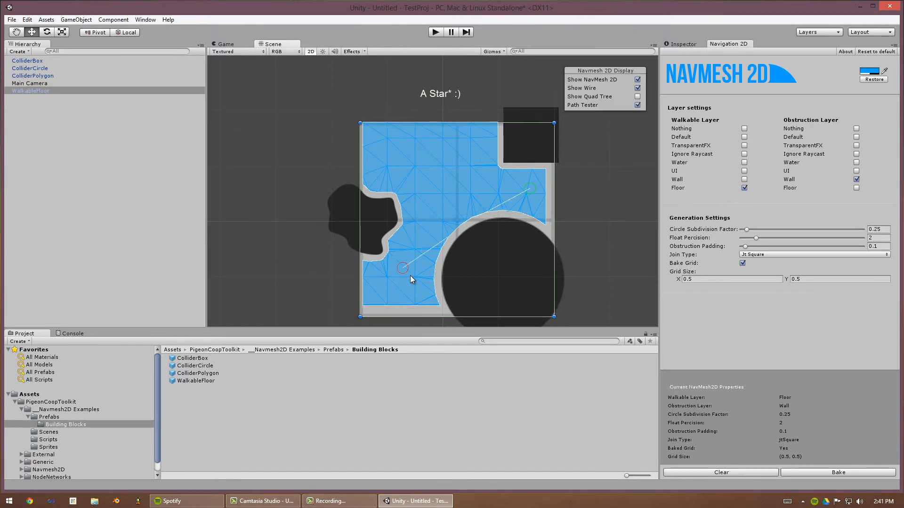
pyautogui.hotkey('ctrl', 's')
pyautogui.click(437, 334)
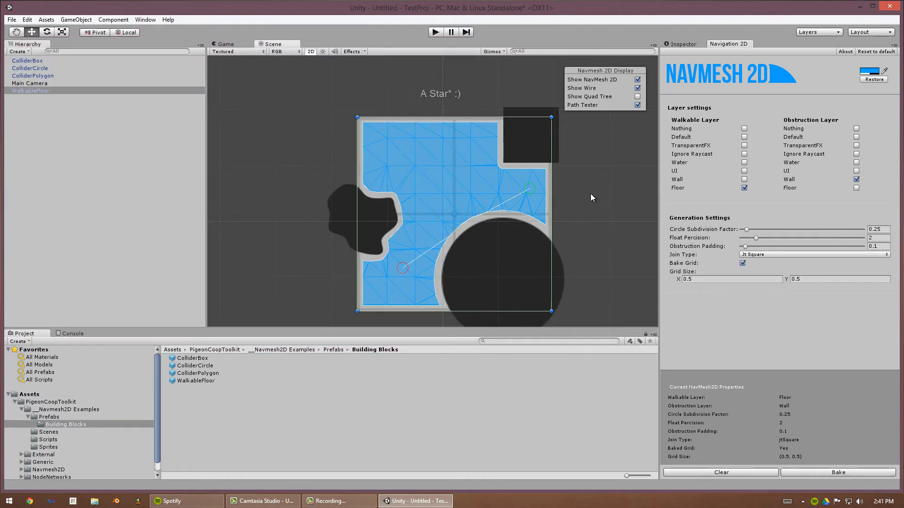
pyautogui.click(537, 230)
pyautogui.moveTo(529, 184)
pyautogui.mouseDown()
pyautogui.moveTo(504, 177)
pyautogui.moveTo(535, 186)
pyautogui.mouseUp()
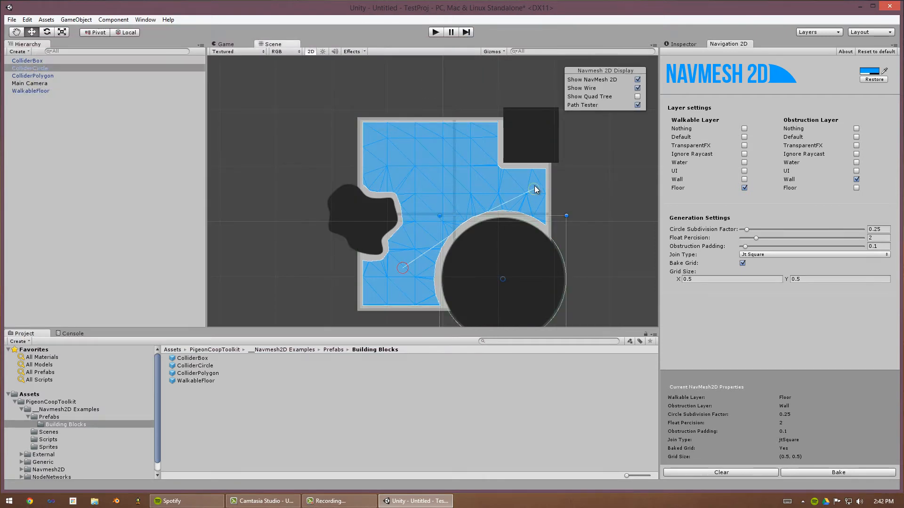
pyautogui.moveTo(403, 268)
pyautogui.mouseDown()
pyautogui.moveTo(412, 291)
pyautogui.moveTo(428, 221)
pyautogui.moveTo(406, 183)
pyautogui.moveTo(444, 131)
pyautogui.moveTo(425, 155)
pyautogui.moveTo(395, 160)
pyautogui.mouseUp()
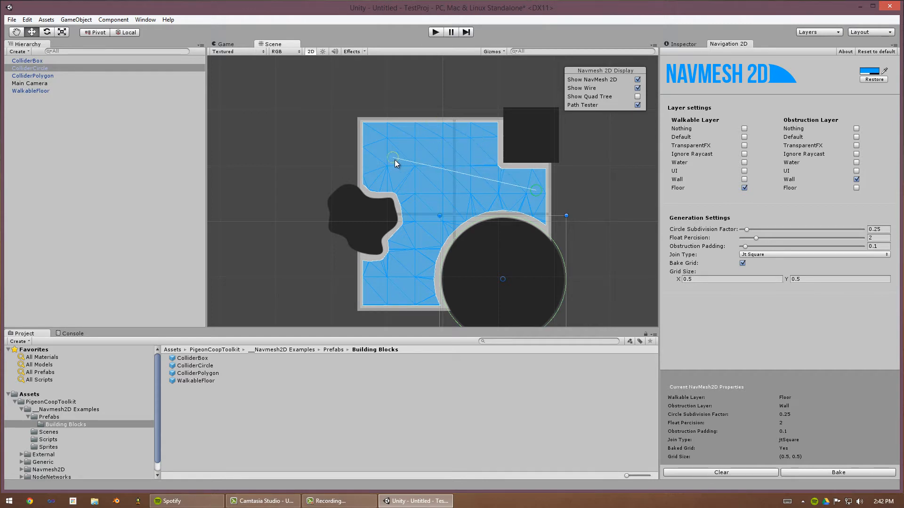
pyautogui.click(613, 225)
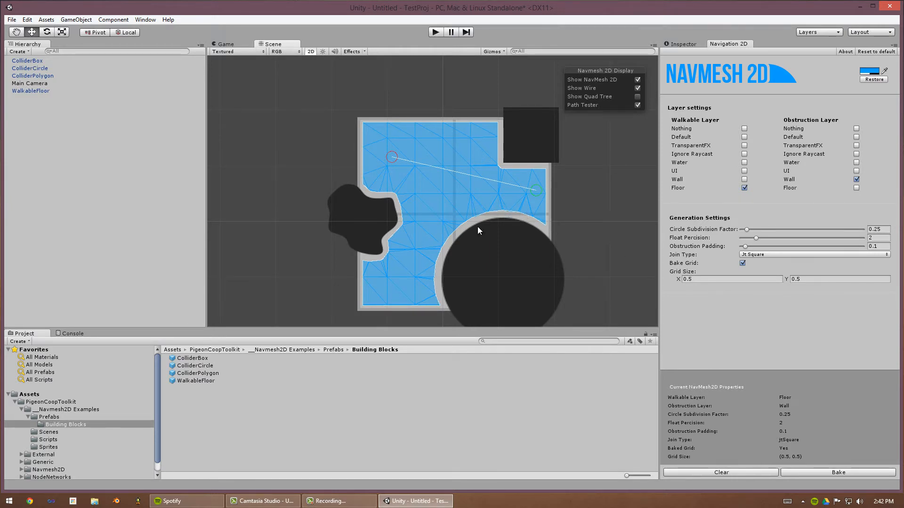
# - Set the Circle Subdivision Factor to 0.8 and rebake the navmesh
pyautogui.click(497, 254)
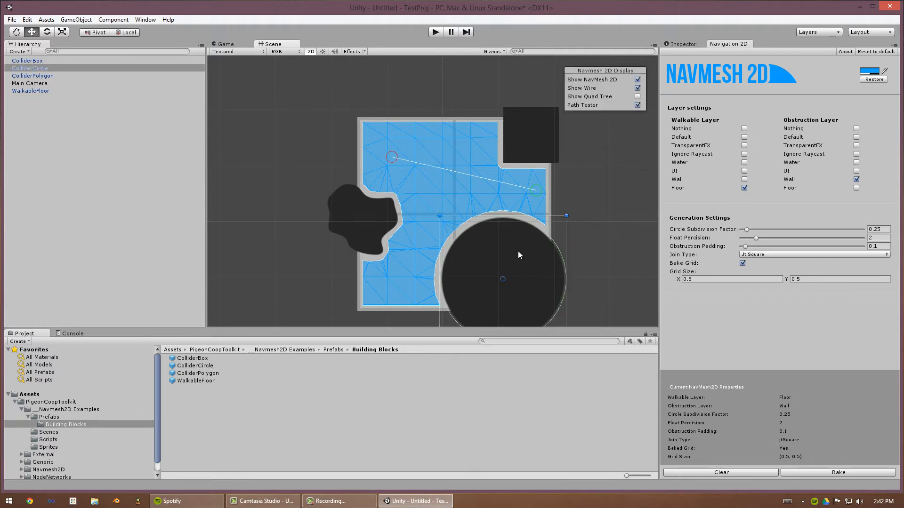
pyautogui.moveTo(751, 231); pyautogui.dragTo(761, 232)
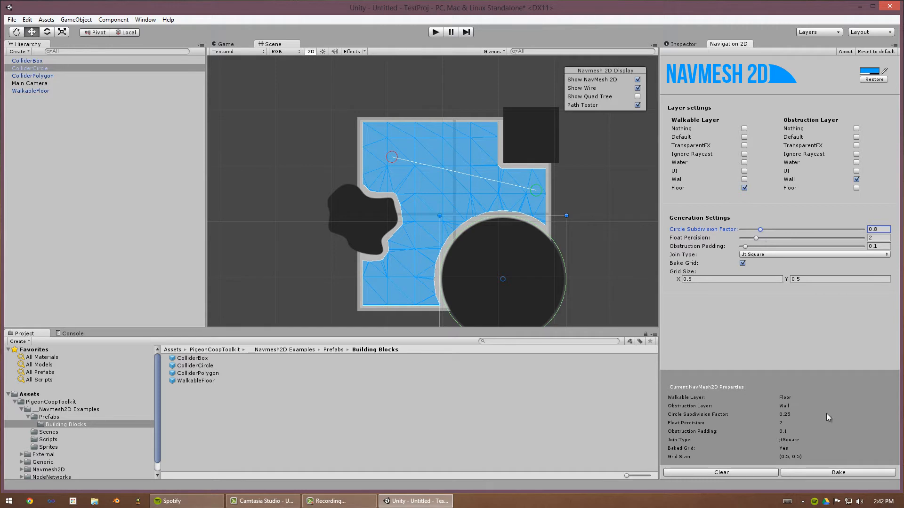
pyautogui.click(836, 471)
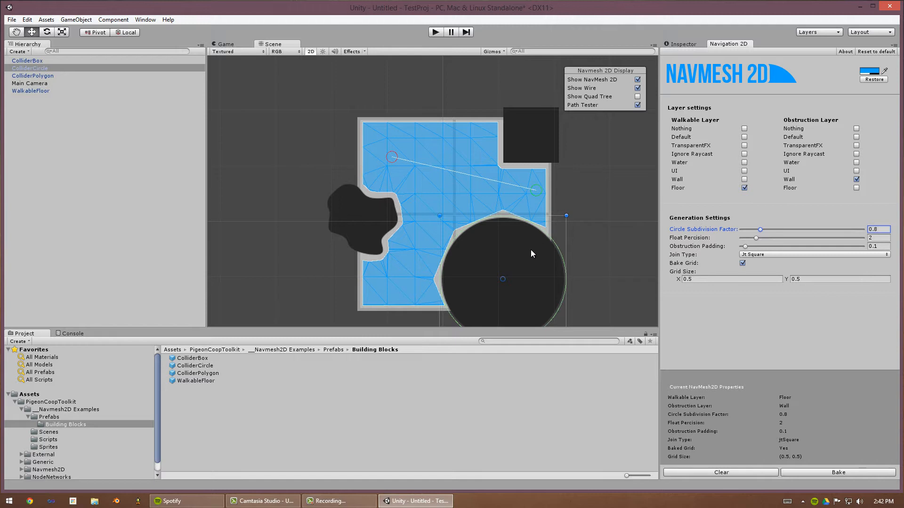
# - Delete the polygon collider
pyautogui.click(341, 207)
pyautogui.press('Delete')
# - Move and enlarge the circle collider over the floor's upper left and rebake the navmesh
pyautogui.moveTo(498, 273); pyautogui.dragTo(383, 107)
pyautogui.press('r')
pyautogui.press('w')
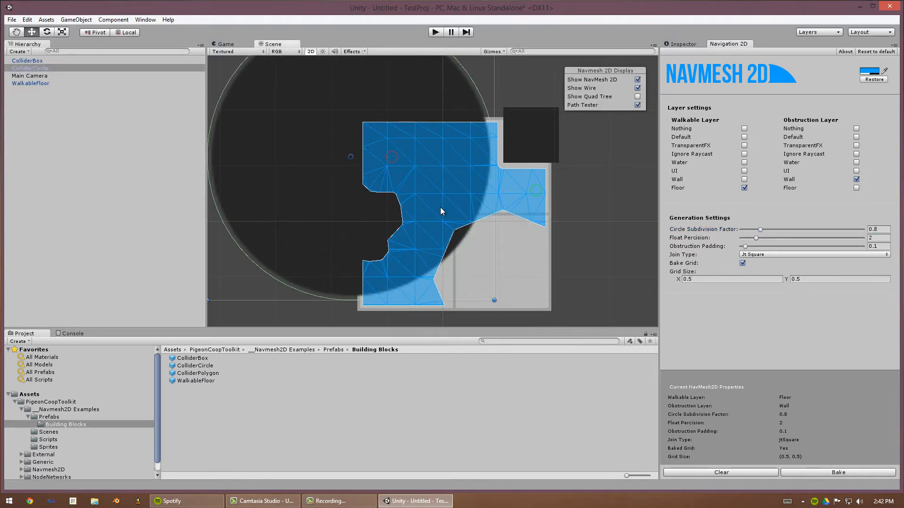
pyautogui.moveTo(438, 205); pyautogui.dragTo(415, 159)
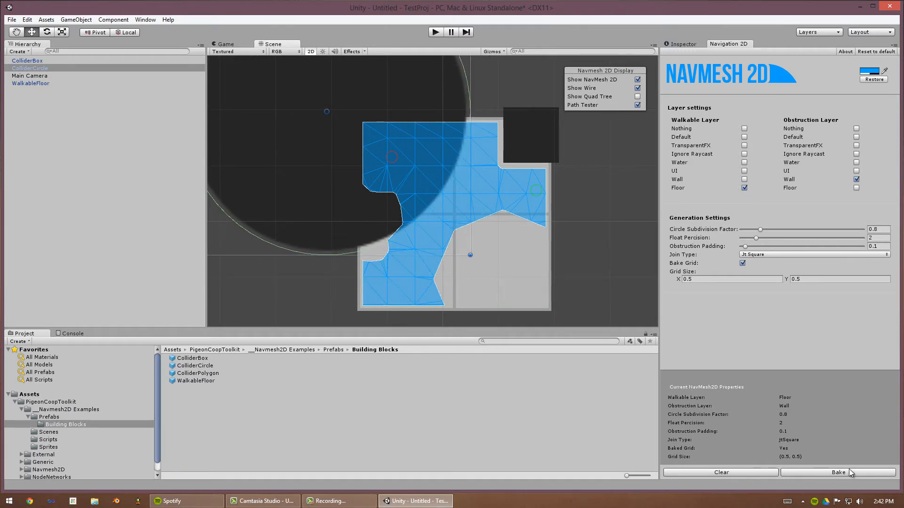
pyautogui.click(851, 472)
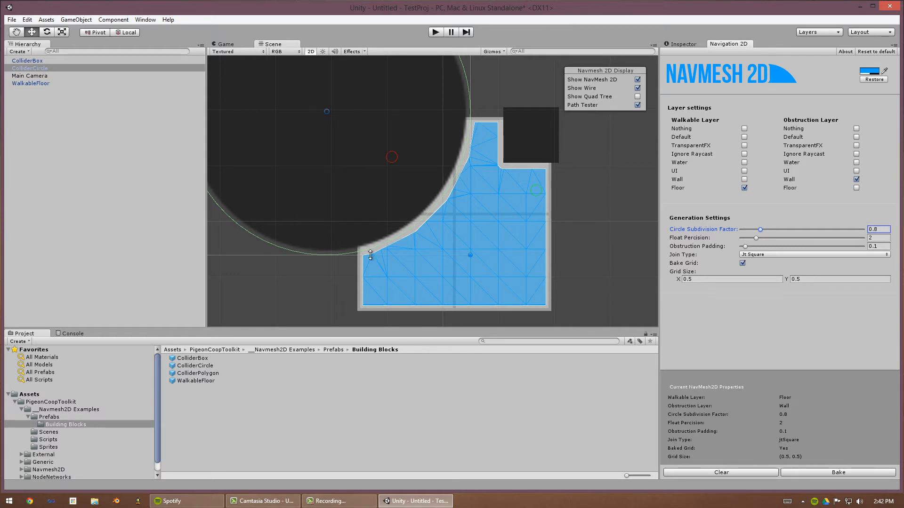
# - Duplicate the circle collider, shrink the copy at the floor's lower right, and rebake
pyautogui.moveTo(454, 141); pyautogui.dragTo(590, 279)
pyautogui.hotkey('ctrl', 'd')
pyautogui.press('r')
pyautogui.moveTo(471, 249); pyautogui.dragTo(513, 285)
pyautogui.press('w')
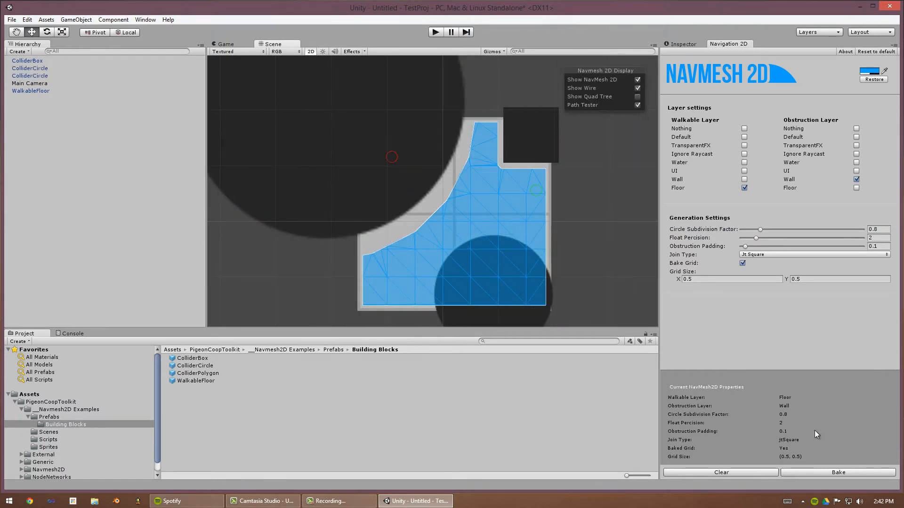
pyautogui.click(853, 473)
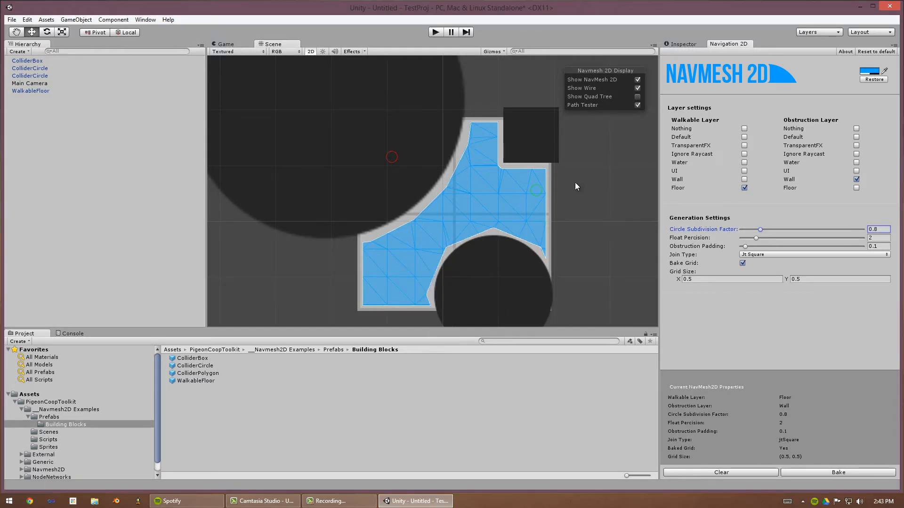
# - Set the Circle Subdivision Factor to 0.2 and rebake the navmesh
pyautogui.moveTo(757, 230); pyautogui.dragTo(755, 230)
pyautogui.click(831, 473)
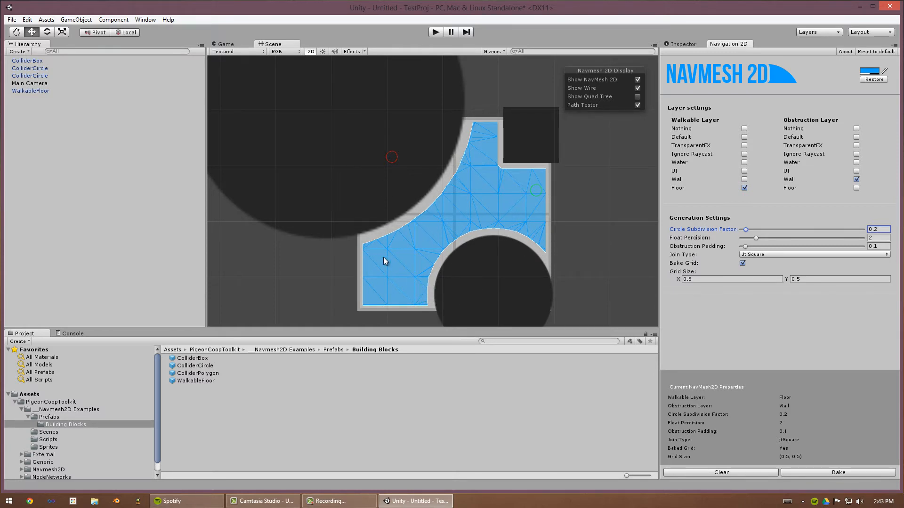
pyautogui.click(526, 283)
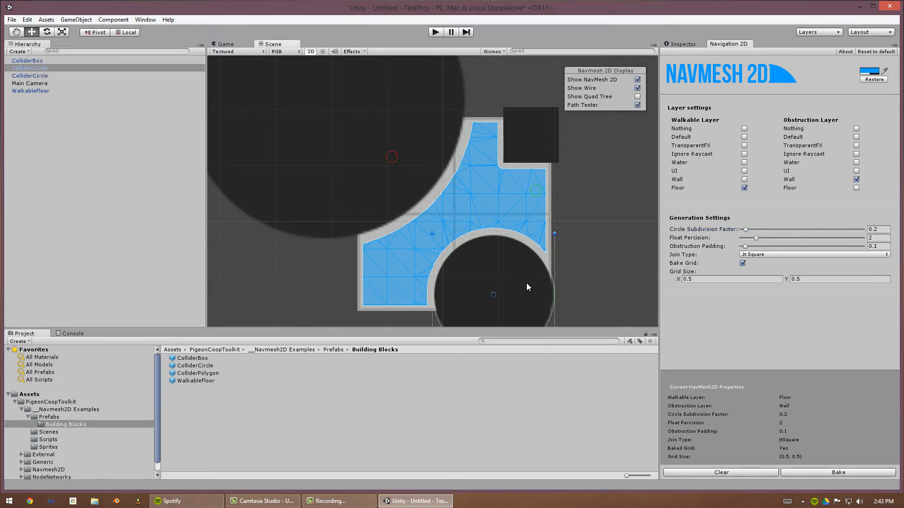
pyautogui.click(612, 215)
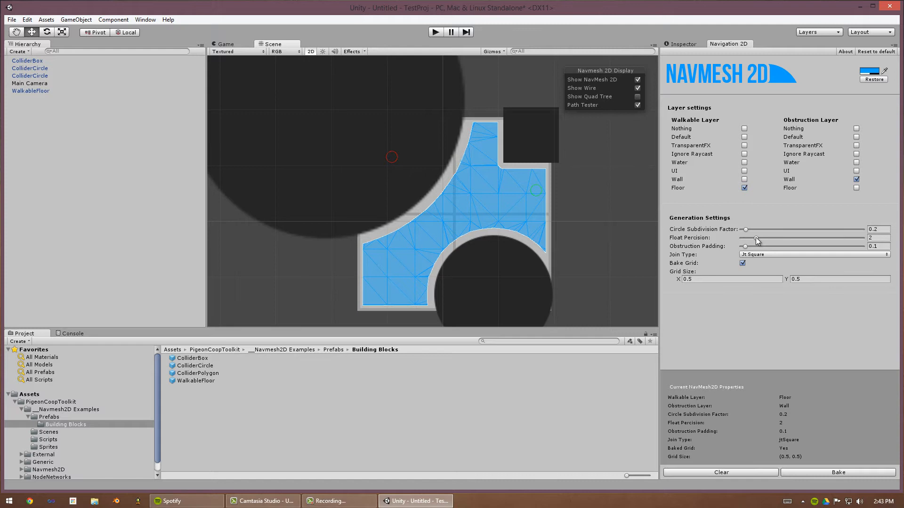
# - Set the Float Precision to 6
pyautogui.click(878, 237)
pyautogui.moveTo(553, 233); pyautogui.dragTo(542, 218, button='middle')
pyautogui.scroll(-3, 568, 241)
pyautogui.scroll(4, 618, 232)
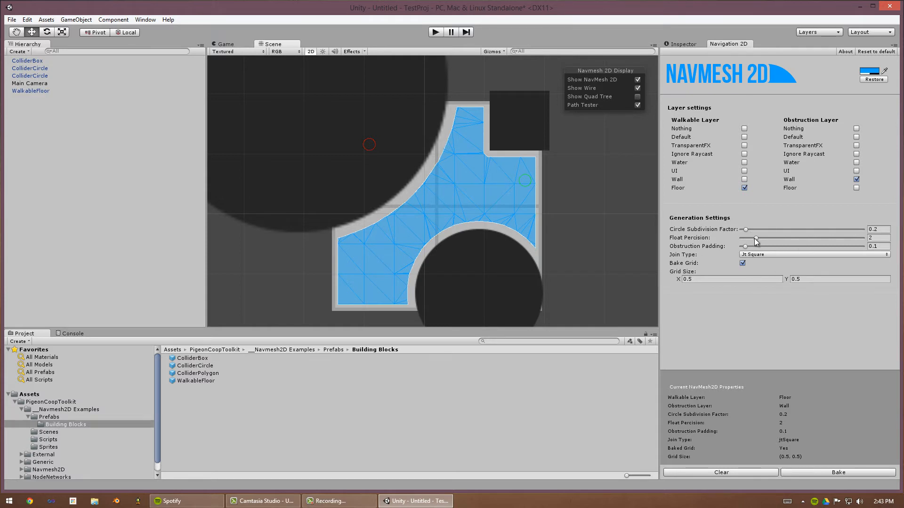
pyautogui.moveTo(756, 238); pyautogui.dragTo(792, 244)
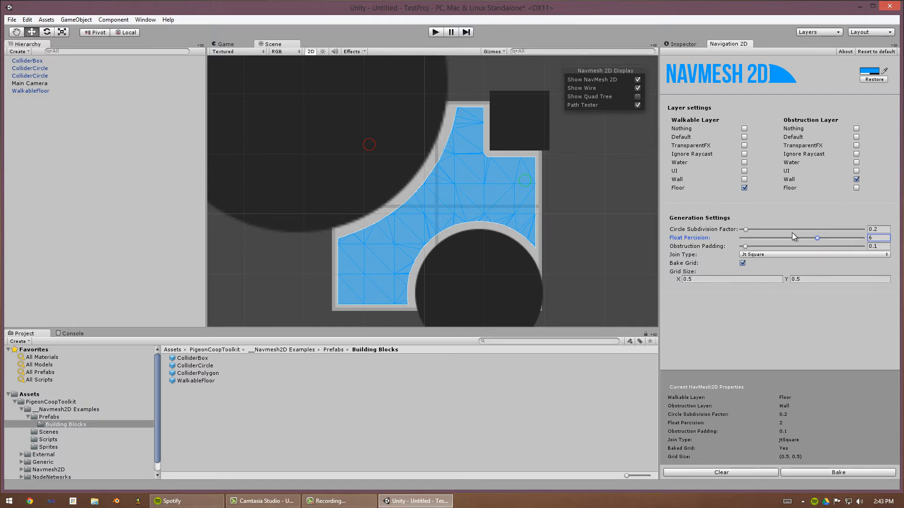
# - Try rebaking the navmesh with the Float Precision set to 1
pyautogui.moveTo(753, 238)
pyautogui.mouseDown()
pyautogui.moveTo(743, 238)
pyautogui.moveTo(757, 244)
pyautogui.mouseUp()
pyautogui.moveTo(750, 244); pyautogui.dragTo(741, 240)
pyautogui.click(845, 472)
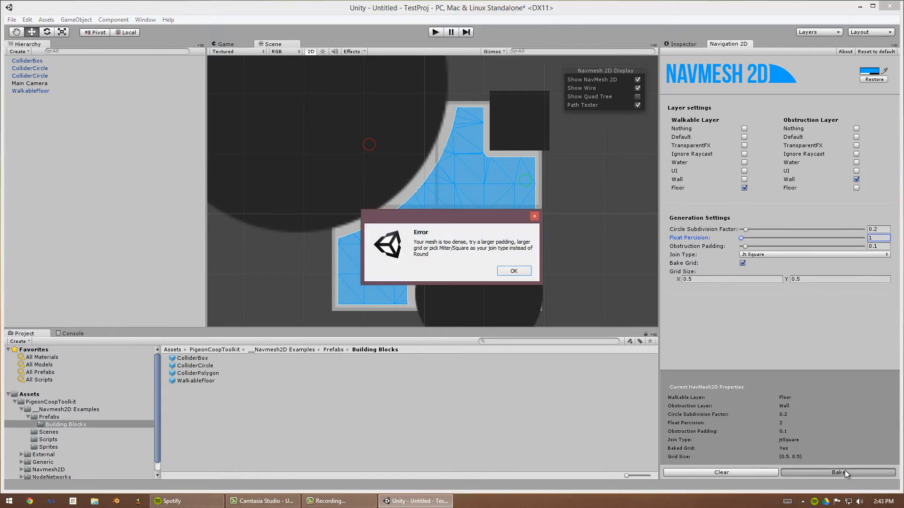
pyautogui.click(513, 271)
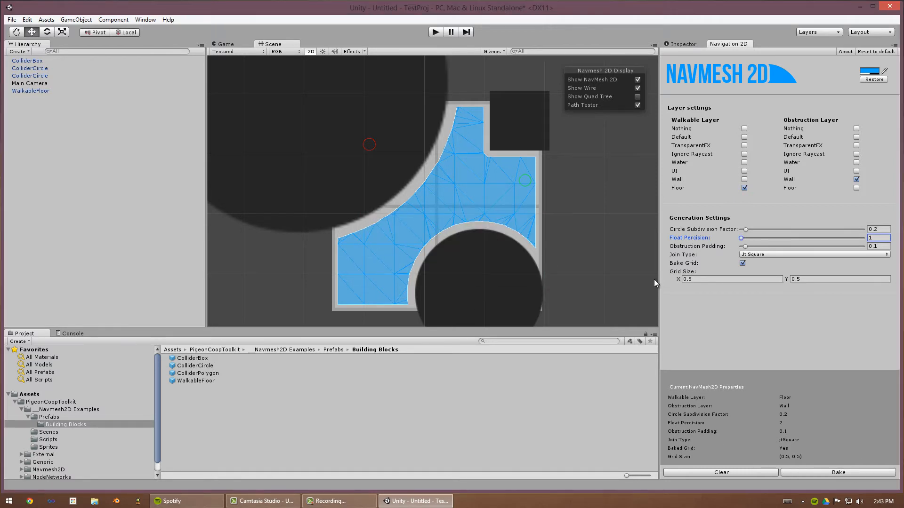
# - Set the Float Precision to 2 and rebake the navmesh
pyautogui.moveTo(746, 239); pyautogui.dragTo(756, 239)
pyautogui.click(850, 472)
pyautogui.click(414, 166)
pyautogui.click(542, 135)
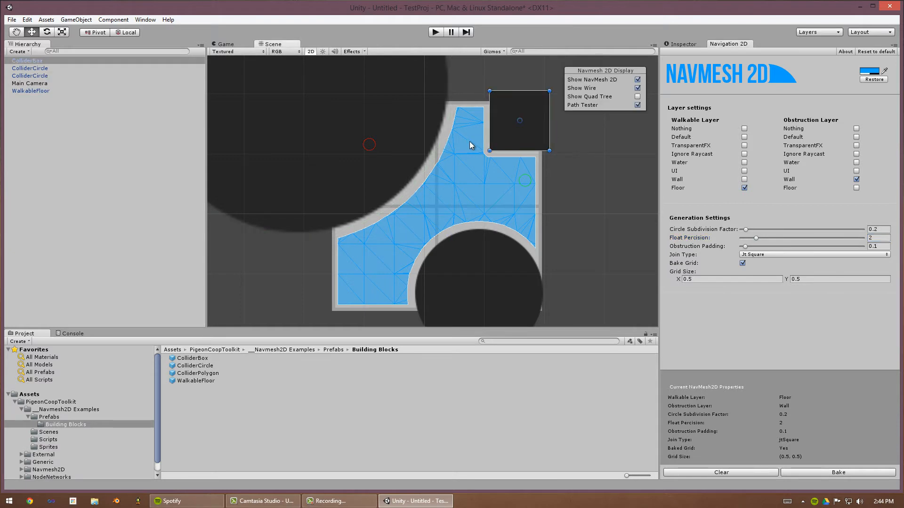
pyautogui.click(462, 240)
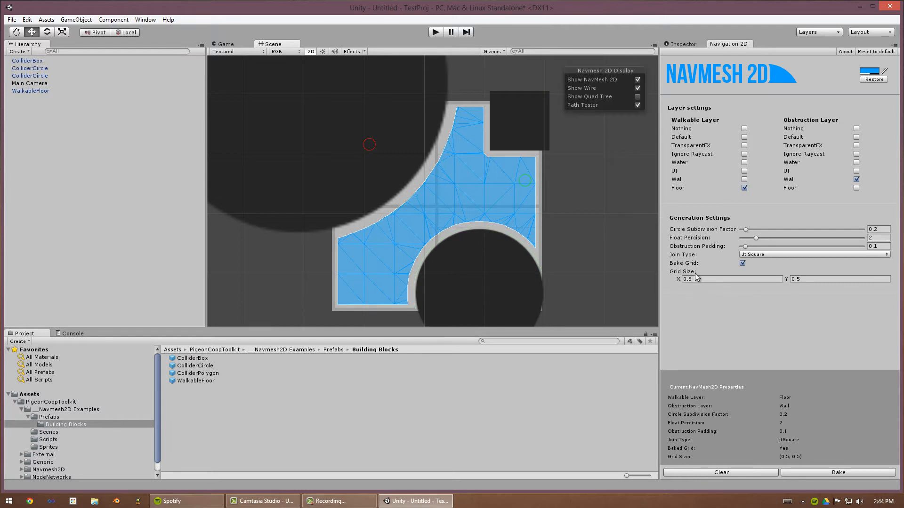
# - Set the Obstruction Padding to 0.32 and rebake the navmesh
pyautogui.moveTo(747, 247); pyautogui.dragTo(755, 247)
pyautogui.click(836, 475)
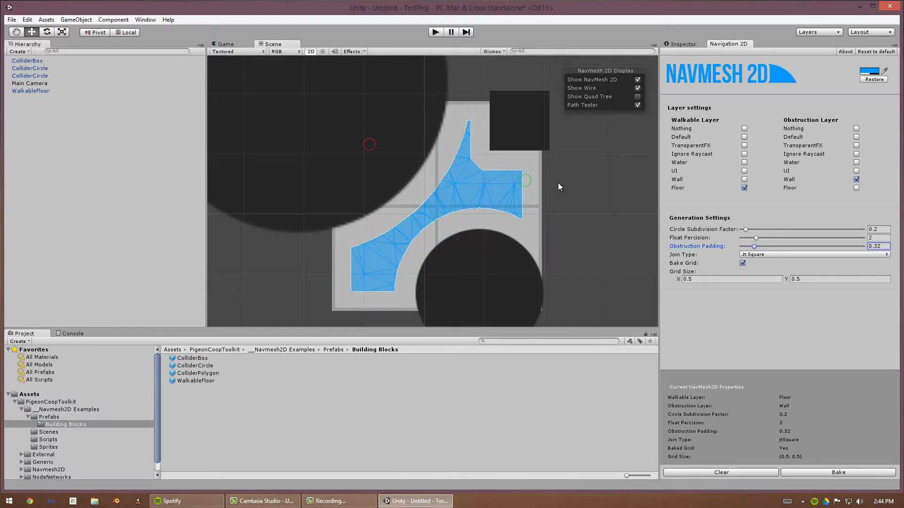
# - Set the Obstruction Padding to 0 and rebake the navmesh
pyautogui.moveTo(754, 247); pyautogui.dragTo(727, 255)
pyautogui.click(846, 471)
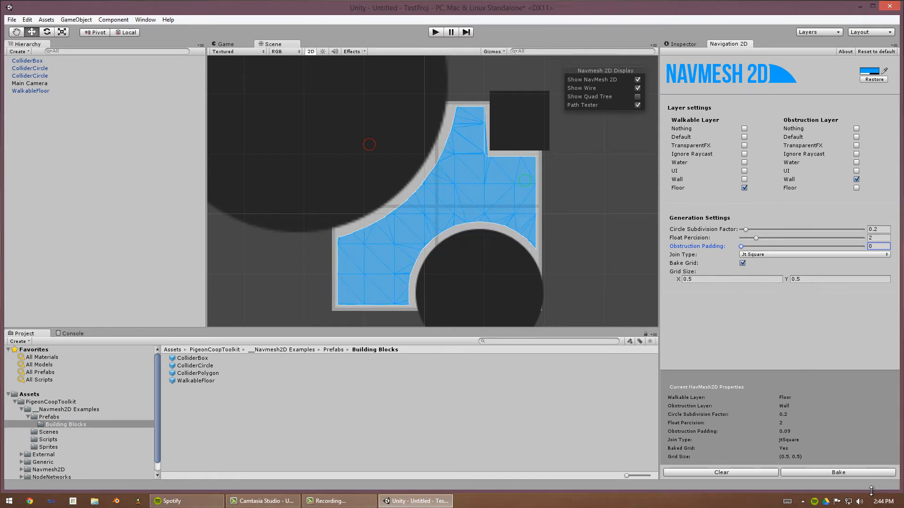
pyautogui.click(857, 472)
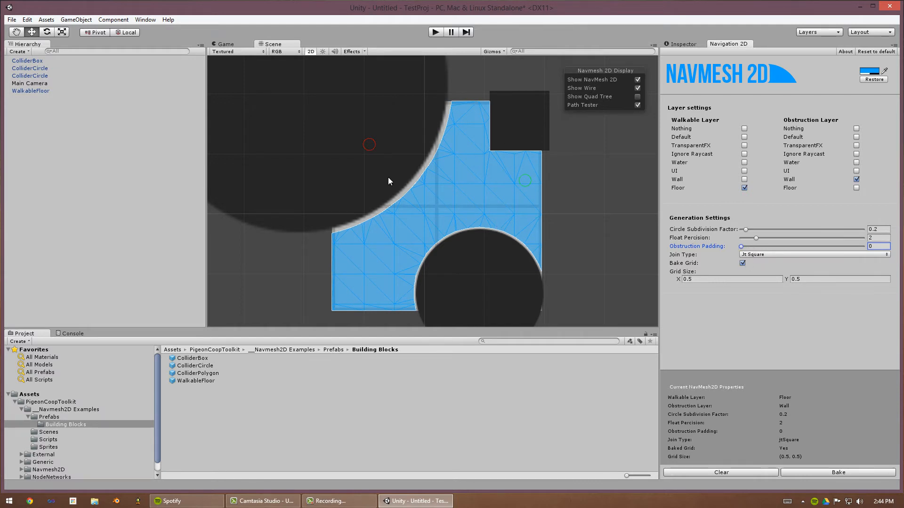
# - Set the Obstruction Padding to 0.21 and rebake the navmesh
pyautogui.click(298, 153)
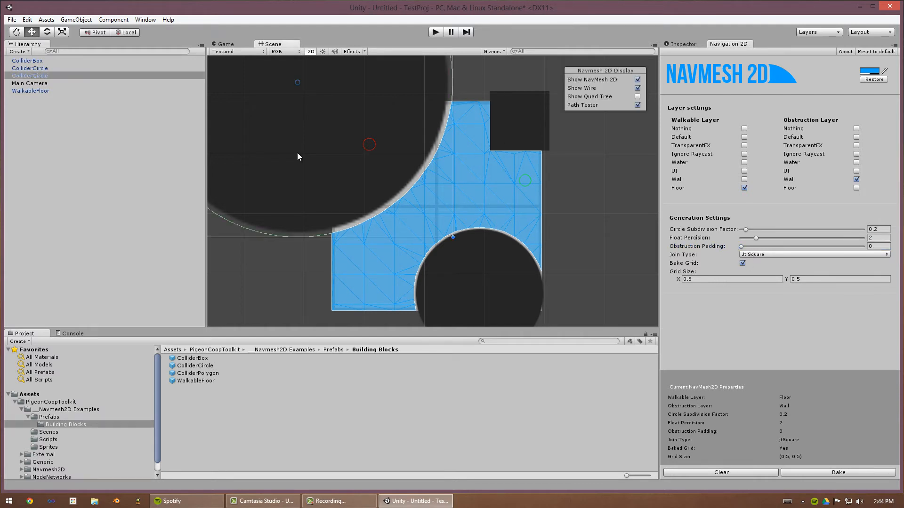
pyautogui.click(749, 246)
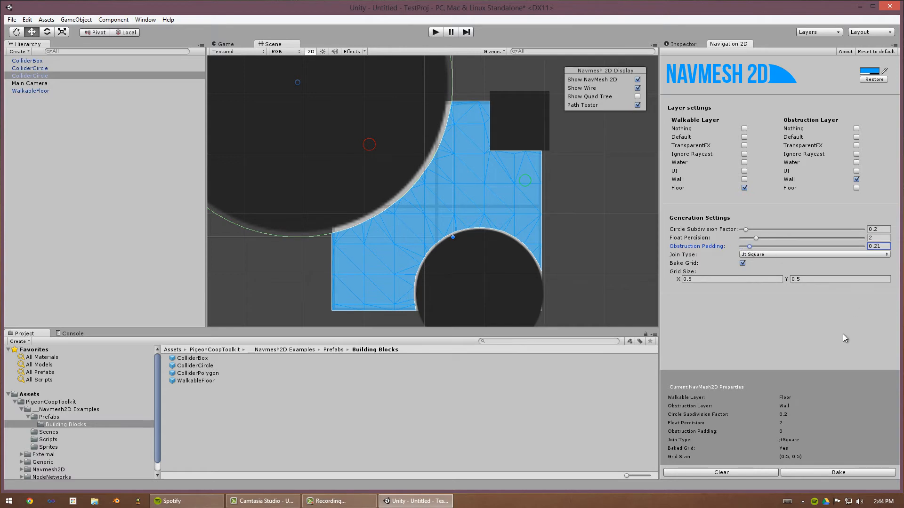
pyautogui.click(844, 474)
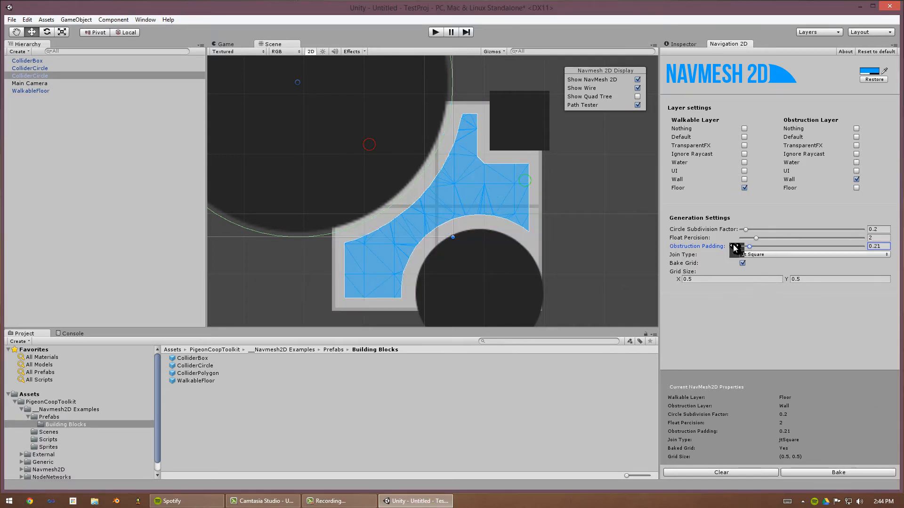
# - Change the Join Type to Jt Miter and rebake the navmesh
pyautogui.click(754, 255)
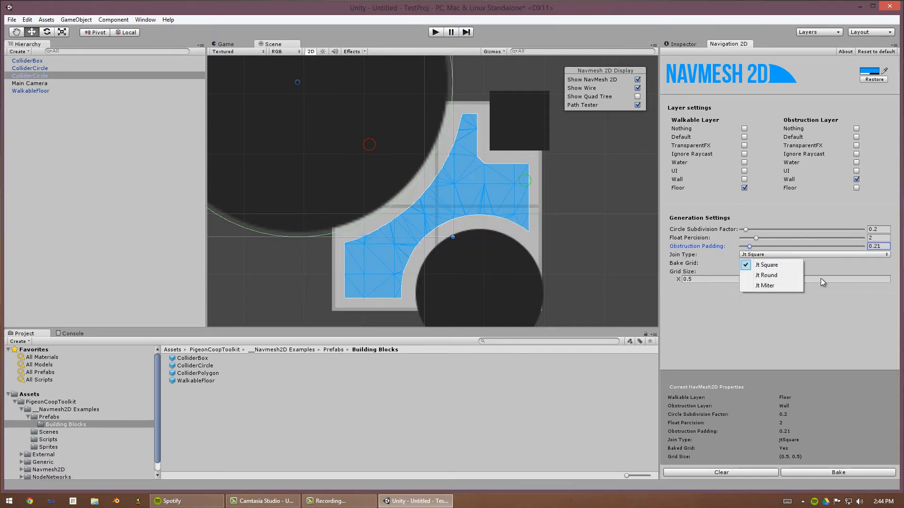
pyautogui.click(766, 286)
pyautogui.click(855, 470)
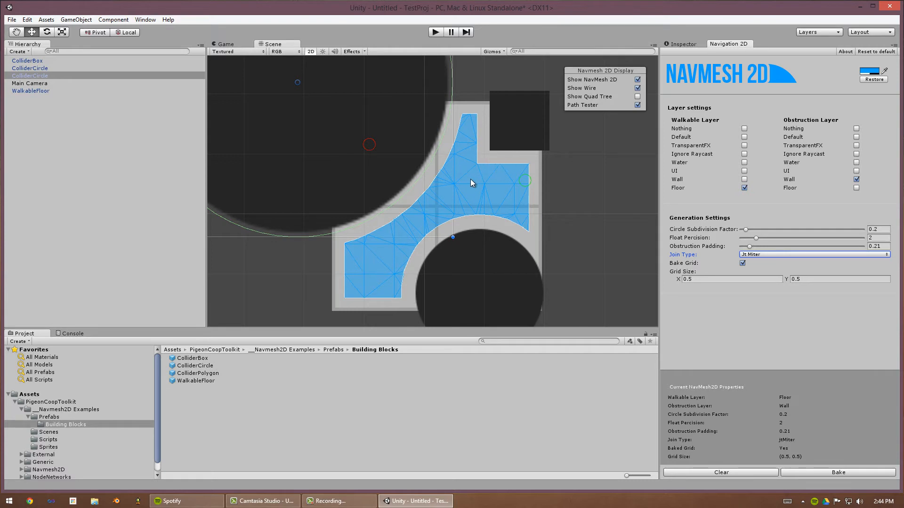
pyautogui.moveTo(365, 144); pyautogui.dragTo(424, 151)
pyautogui.hotkey('ctrl', 'z')
pyautogui.click(594, 190)
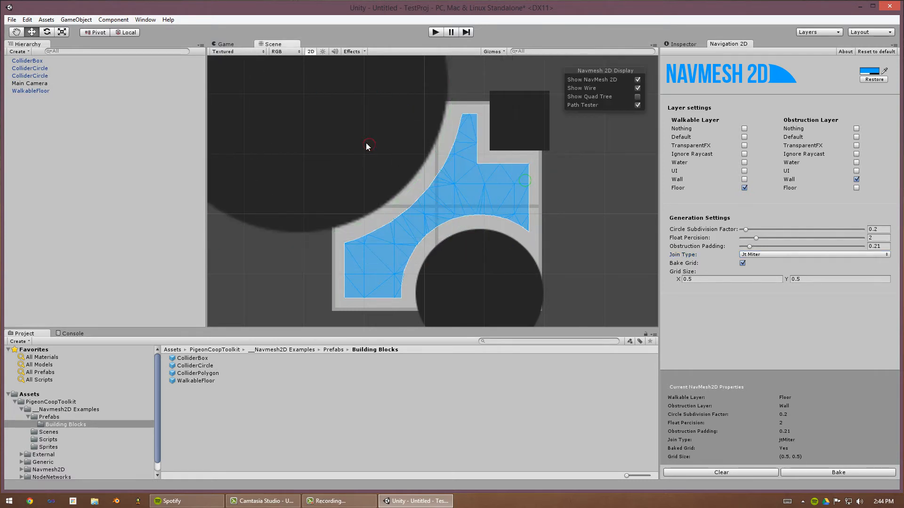
# - Move the path tester's start and end points across the navmesh to test a path
pyautogui.moveTo(365, 144); pyautogui.dragTo(463, 149)
pyautogui.moveTo(523, 178)
pyautogui.mouseDown()
pyautogui.moveTo(505, 187)
pyautogui.moveTo(519, 179)
pyautogui.mouseUp()
pyautogui.moveTo(464, 148)
pyautogui.mouseDown()
pyautogui.moveTo(469, 143)
pyautogui.moveTo(465, 154)
pyautogui.mouseUp()
pyautogui.moveTo(462, 159)
pyautogui.mouseDown()
pyautogui.moveTo(462, 176)
pyautogui.moveTo(463, 142)
pyautogui.mouseUp()
# - Change the Join Type to Jt Square and rebake the navmesh
pyautogui.click(752, 255)
pyautogui.click(758, 264)
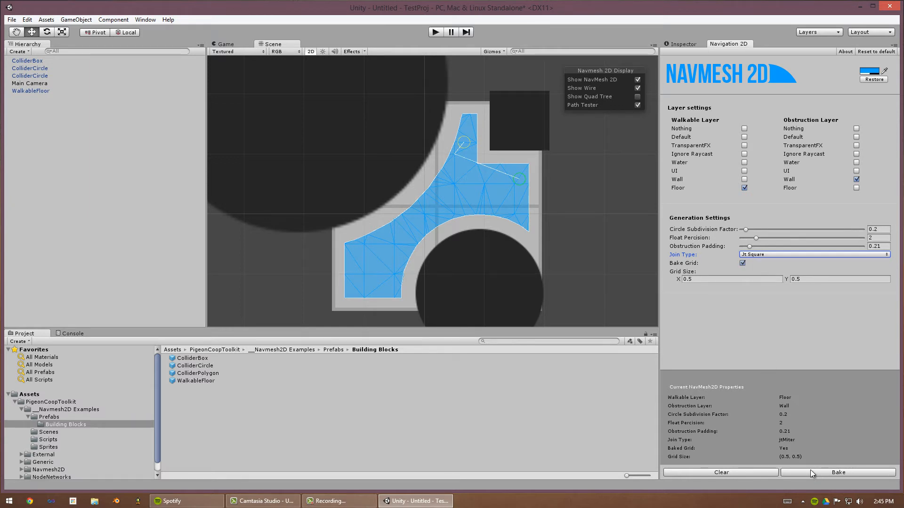
pyautogui.click(824, 475)
# - Change the Join Type to Jt Round and rebake the navmesh
pyautogui.moveTo(464, 139); pyautogui.dragTo(460, 163)
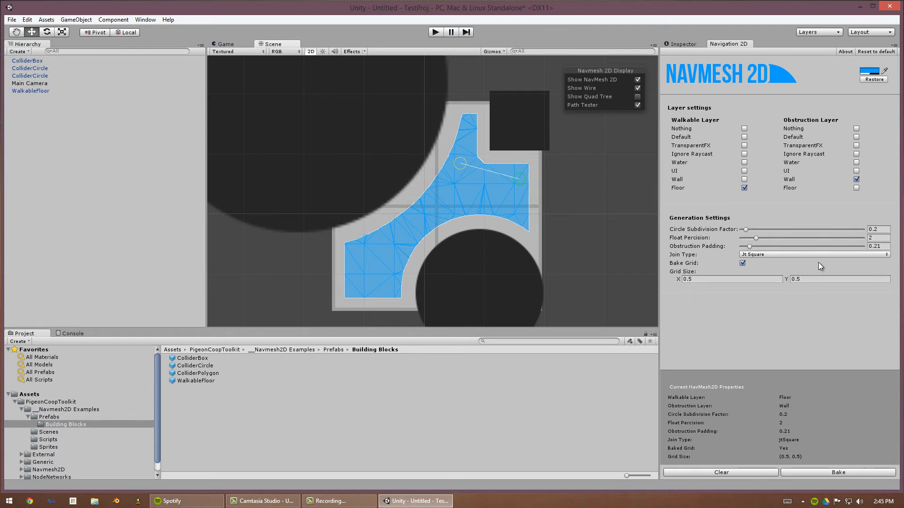
pyautogui.click(756, 255)
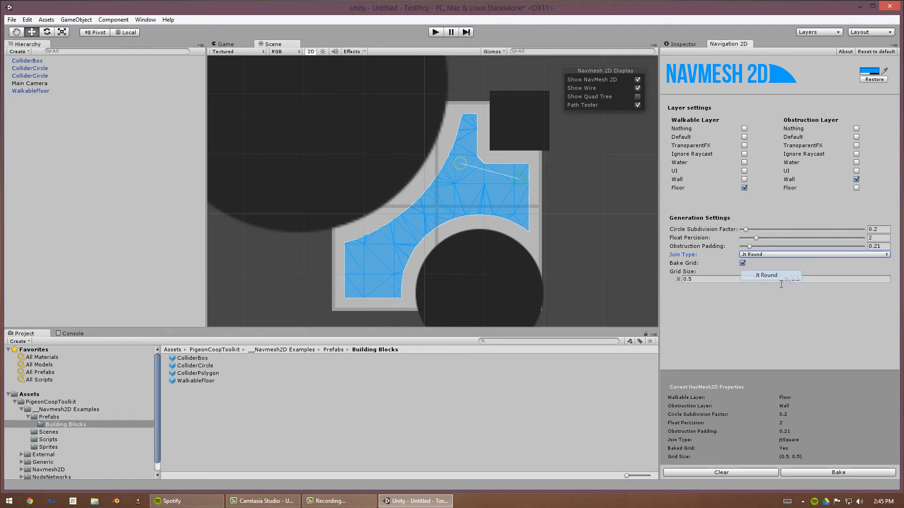
pyautogui.click(776, 276)
pyautogui.click(840, 472)
# - Drag the path tester's endpoints around the navmesh to compare the resulting paths
pyautogui.moveTo(461, 163); pyautogui.dragTo(473, 140)
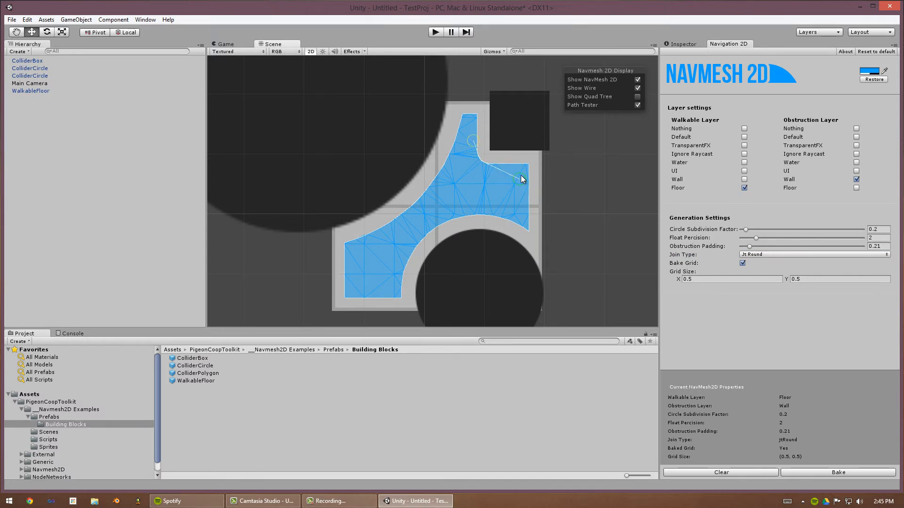
pyautogui.moveTo(522, 179); pyautogui.dragTo(515, 175)
pyautogui.moveTo(473, 140); pyautogui.dragTo(444, 196)
pyautogui.moveTo(441, 190); pyautogui.dragTo(473, 144)
pyautogui.moveTo(515, 178); pyautogui.dragTo(505, 187)
# - Disable Bake Grid and rebake the navmesh
pyautogui.click(741, 264)
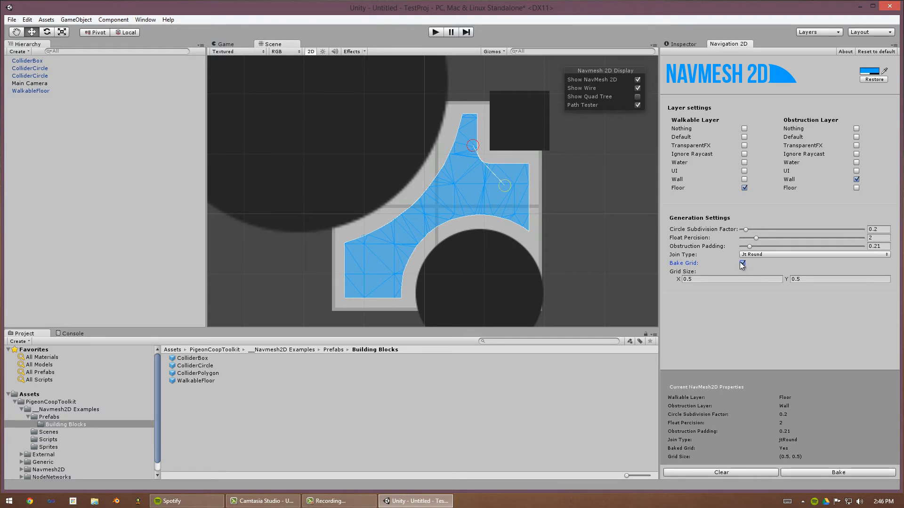
pyautogui.click(855, 471)
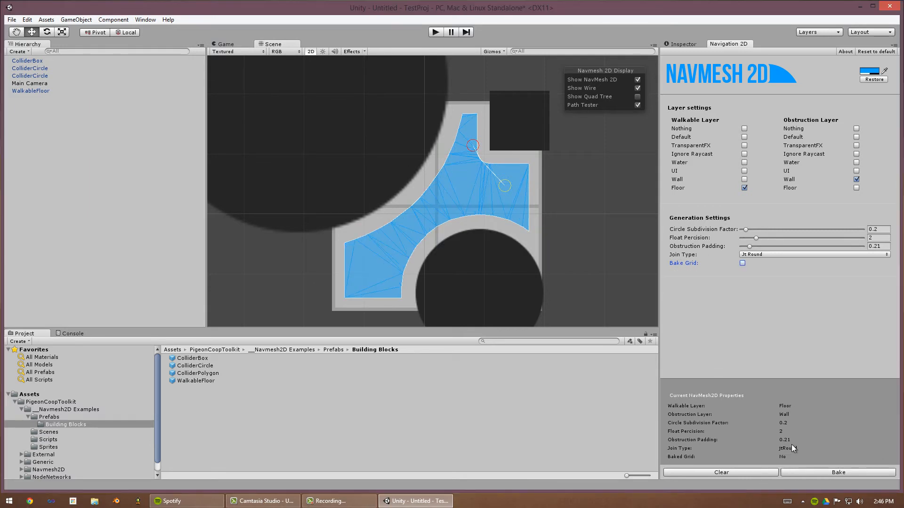
# - Re-enable Bake Grid and rebake the navmesh
pyautogui.moveTo(473, 139); pyautogui.dragTo(385, 306)
pyautogui.moveTo(512, 185); pyautogui.dragTo(461, 154)
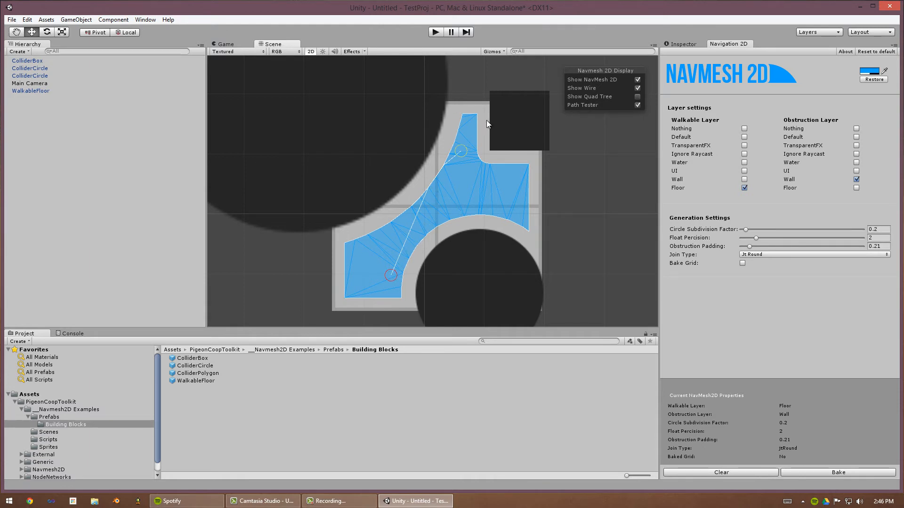
pyautogui.click(742, 264)
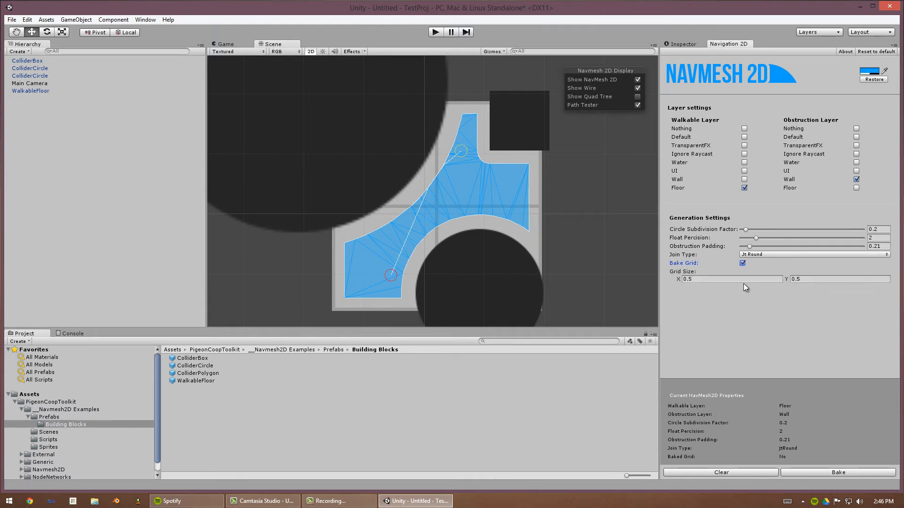
pyautogui.click(832, 473)
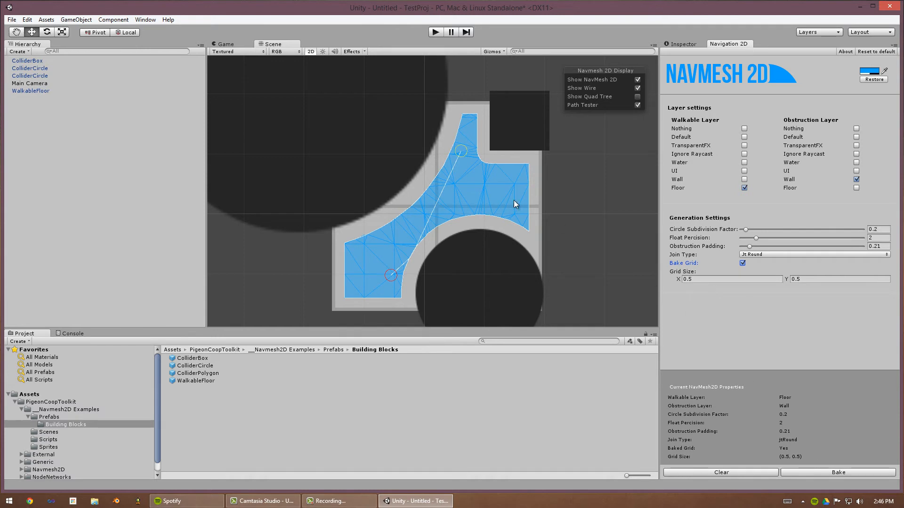
# - Disable Bake Grid once more and rebake the navmesh
pyautogui.moveTo(403, 273); pyautogui.dragTo(374, 257)
pyautogui.moveTo(461, 150); pyautogui.dragTo(471, 123)
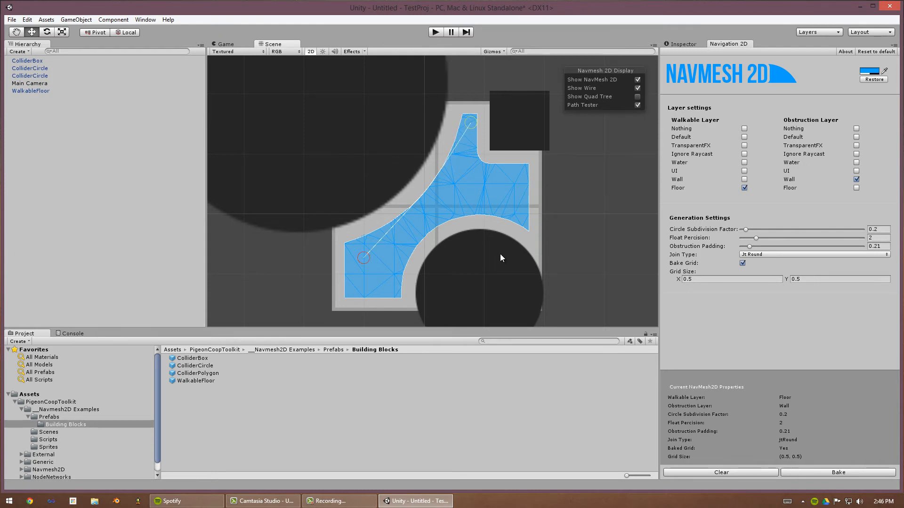
pyautogui.click(717, 280)
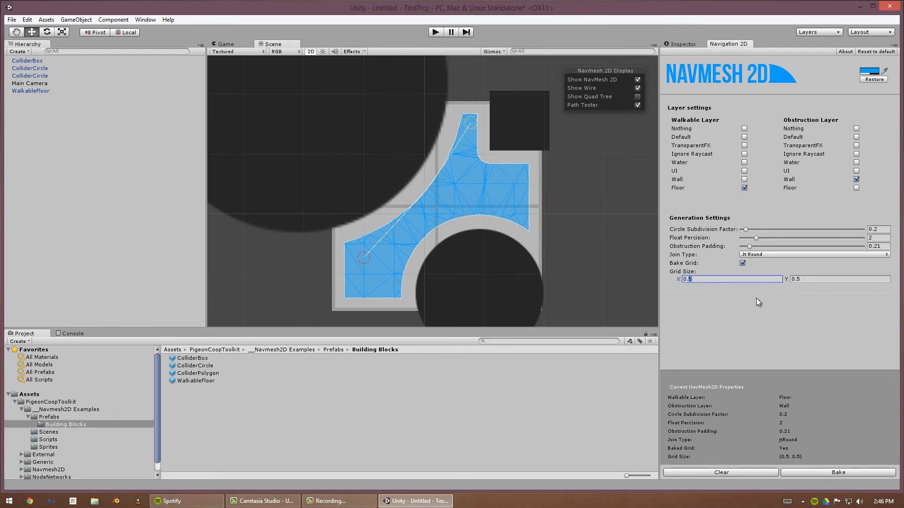
pyautogui.click(743, 264)
pyautogui.click(838, 473)
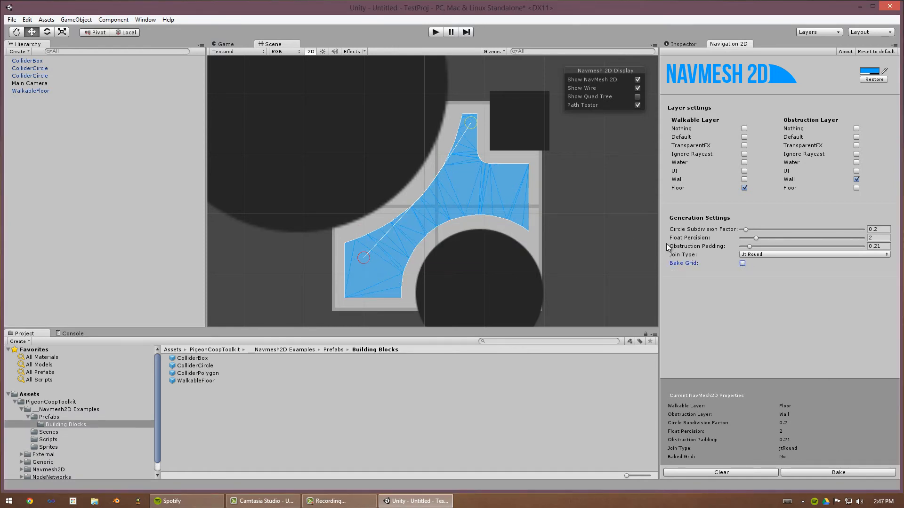
# - Set the navmesh display colour to red (R 255, G 26, B 0) and rebake the navmesh
pyautogui.click(869, 72)
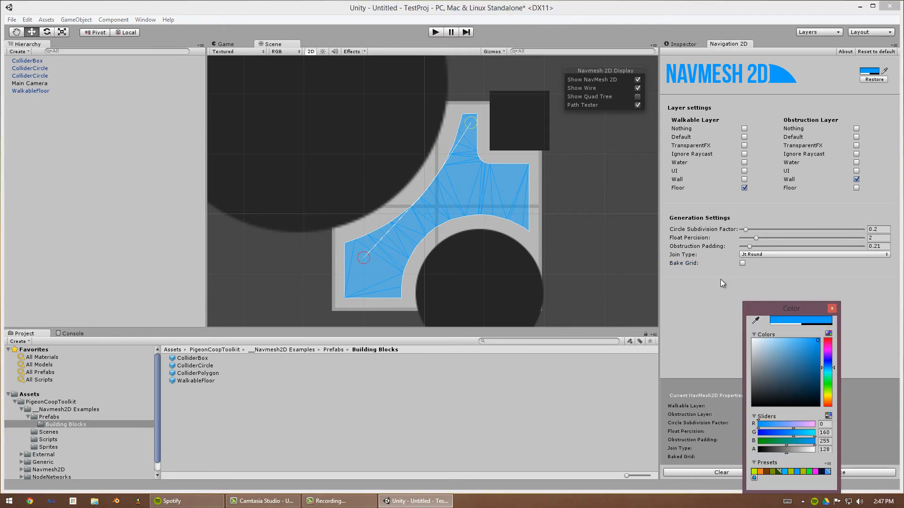
pyautogui.moveTo(778, 304); pyautogui.dragTo(725, 230)
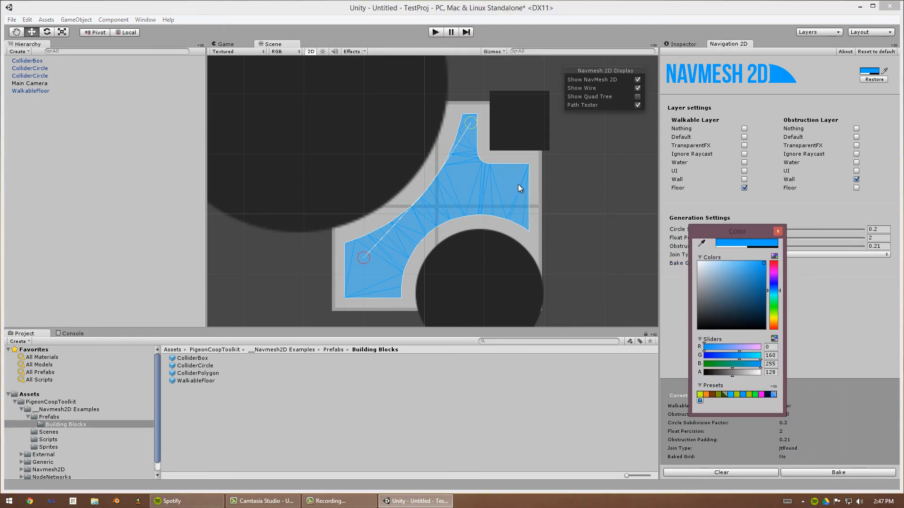
pyautogui.moveTo(741, 298); pyautogui.dragTo(751, 263)
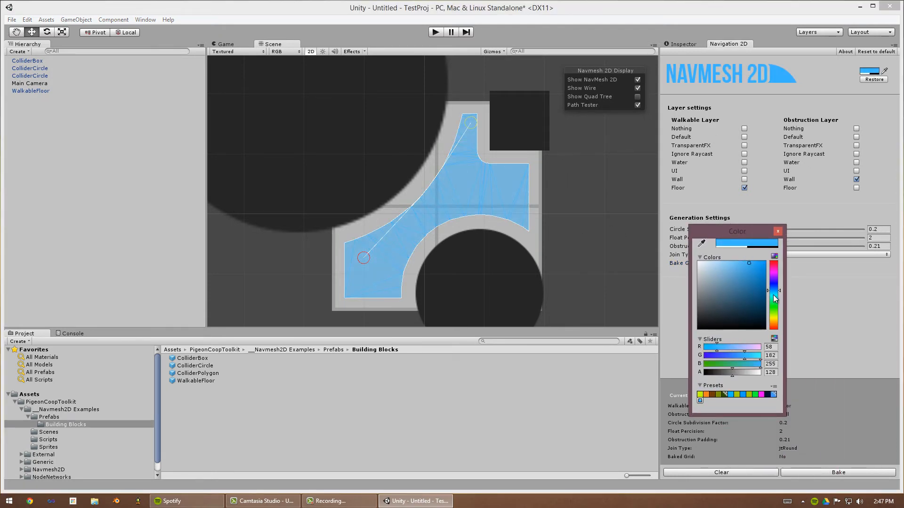
pyautogui.moveTo(773, 295); pyautogui.dragTo(763, 263)
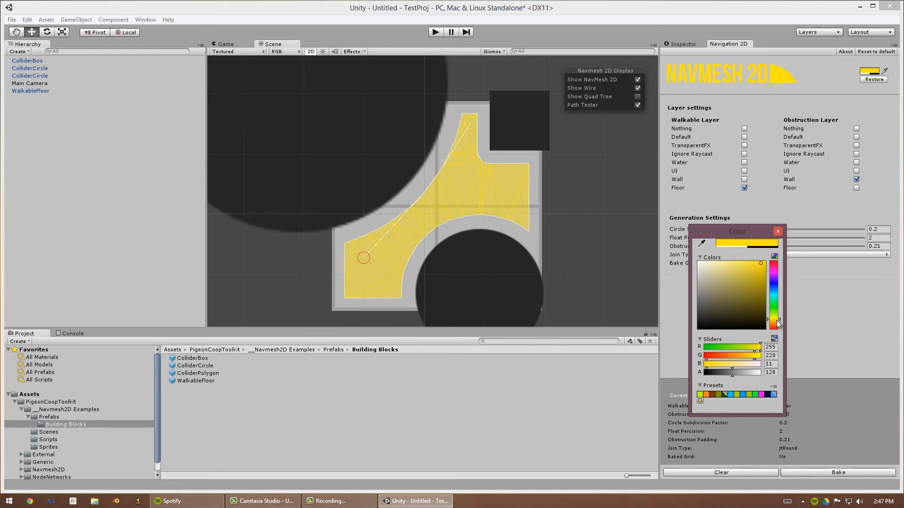
pyautogui.moveTo(776, 323); pyautogui.dragTo(776, 329)
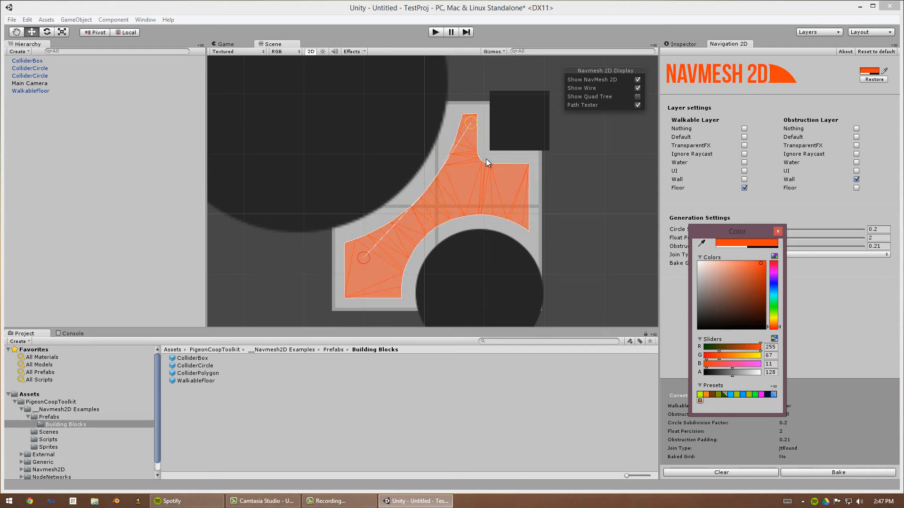
pyautogui.click(774, 289)
pyautogui.moveTo(744, 281); pyautogui.dragTo(771, 239)
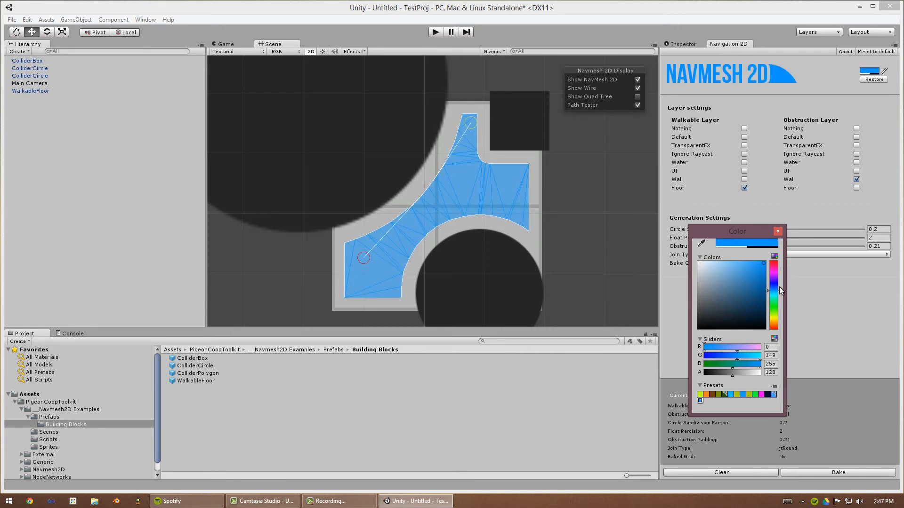
pyautogui.click(774, 300)
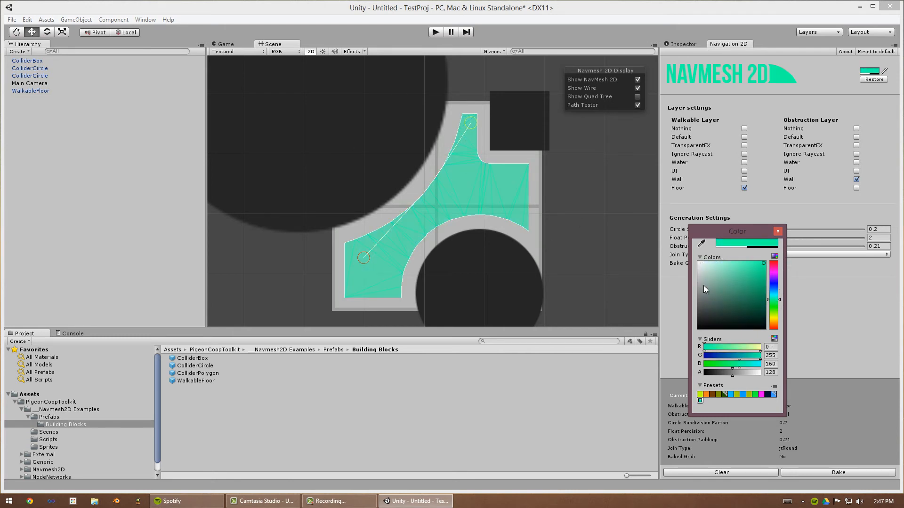
pyautogui.click(772, 310)
pyautogui.click(774, 328)
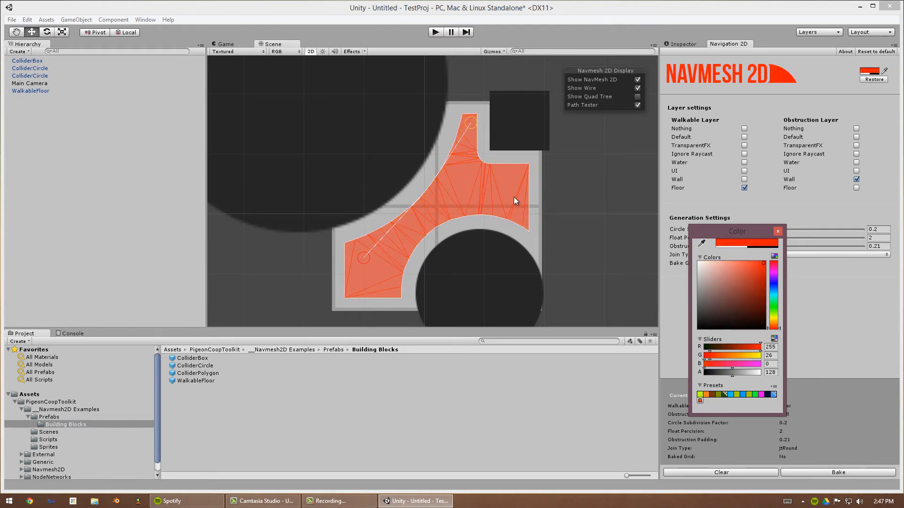
pyautogui.click(779, 230)
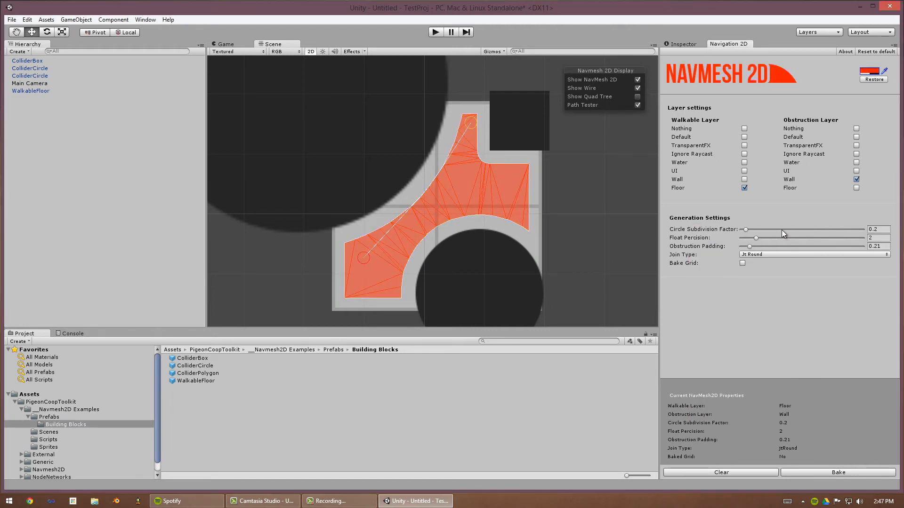
pyautogui.click(842, 477)
pyautogui.moveTo(467, 125); pyautogui.dragTo(464, 158)
# - Scale up the walkable floor so it extends around the circle colliders
pyautogui.scroll(-2, 537, 206)
pyautogui.click(521, 199)
pyautogui.scroll(-3, 550, 211)
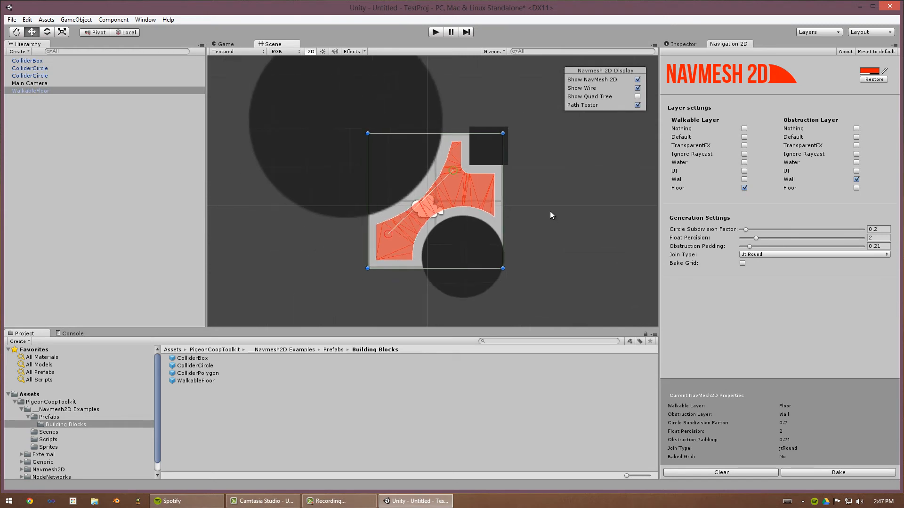
pyautogui.press('r')
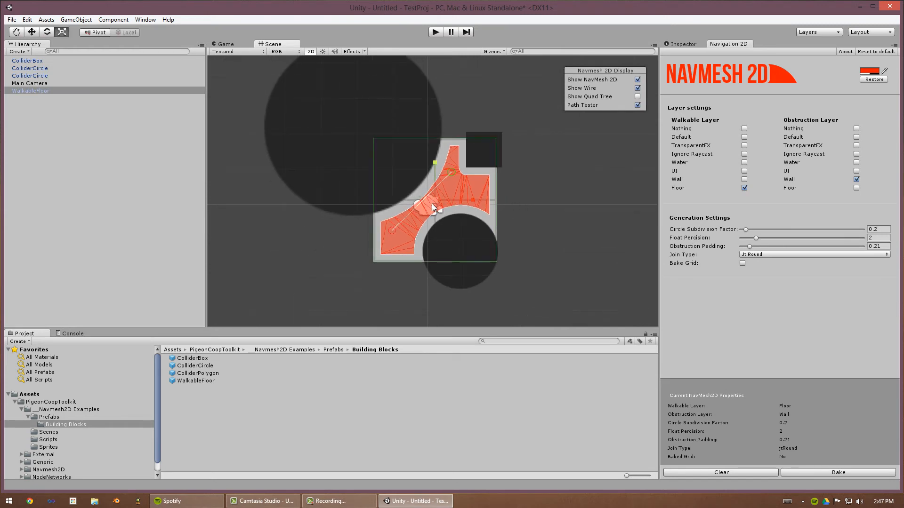
pyautogui.moveTo(431, 204); pyautogui.dragTo(458, 162)
pyautogui.press('e')
pyautogui.press('w')
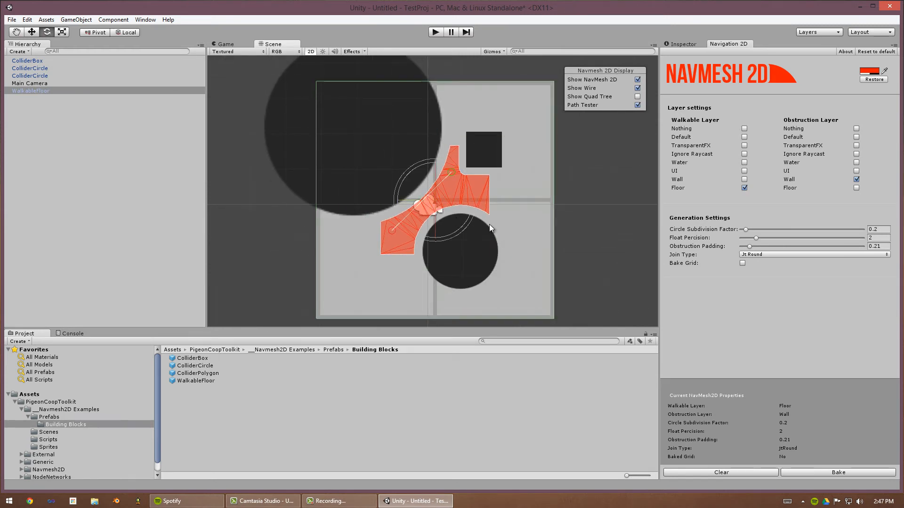
# - Finish enlarging the walkable floor with the Scale tool and rebake the navmesh
pyautogui.moveTo(462, 211); pyautogui.dragTo(408, 199)
pyautogui.press('r')
pyautogui.click(835, 471)
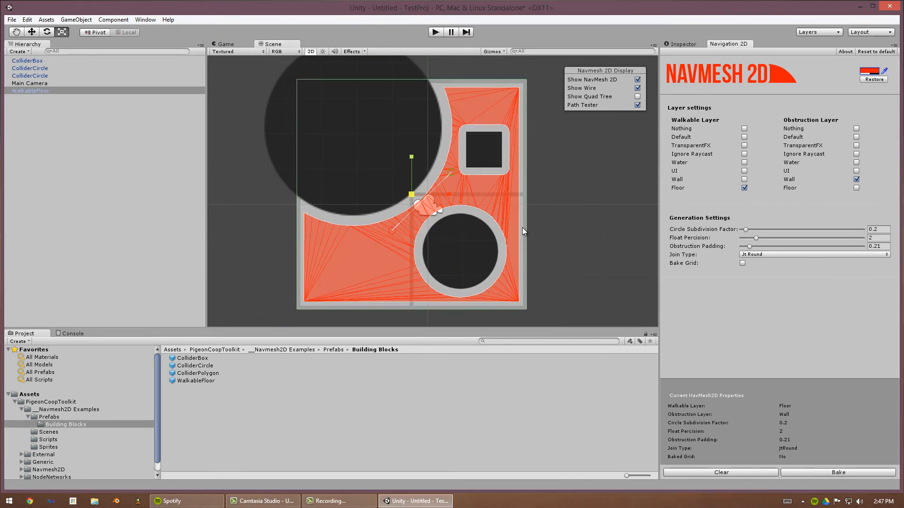
# - Enable Bake Grid with a 0.5 by 0.5 grid size and rebake the navmesh
pyautogui.click(443, 202)
pyautogui.click(740, 263)
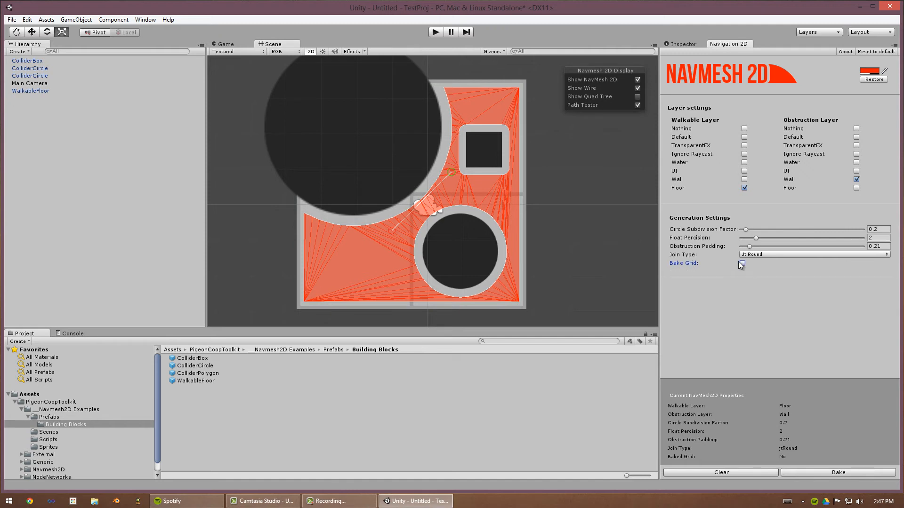
pyautogui.click(741, 264)
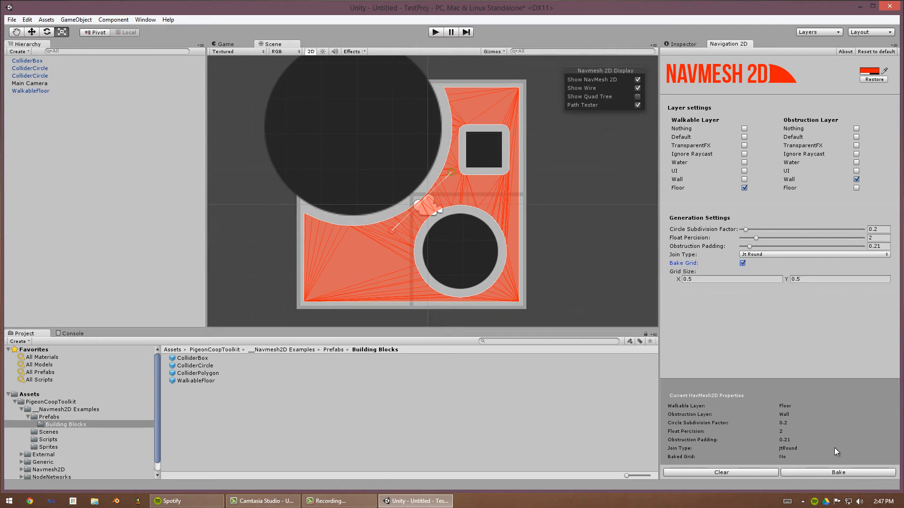
pyautogui.click(843, 473)
# - Replace the lower circle collider with a duplicate of the square box collider moved into its place
pyautogui.click(462, 248)
pyautogui.press('Delete')
pyautogui.click(486, 160)
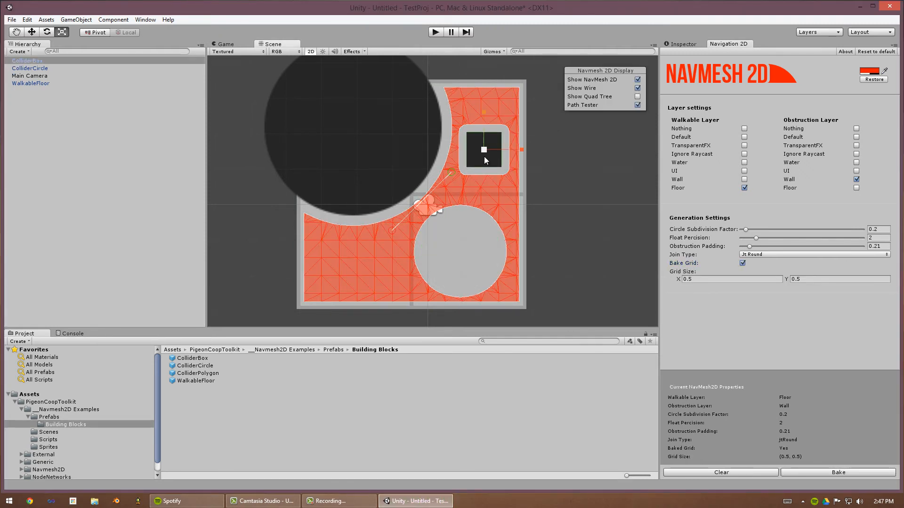
pyautogui.hotkey('ctrl', 'd')
pyautogui.press('w')
pyautogui.moveTo(490, 157); pyautogui.dragTo(507, 220)
# - Duplicate that box collider, move the copy to the floor's lower left area, and rebake the navmesh
pyautogui.press('r')
pyautogui.hotkey('ctrl', 'd')
pyautogui.press('w')
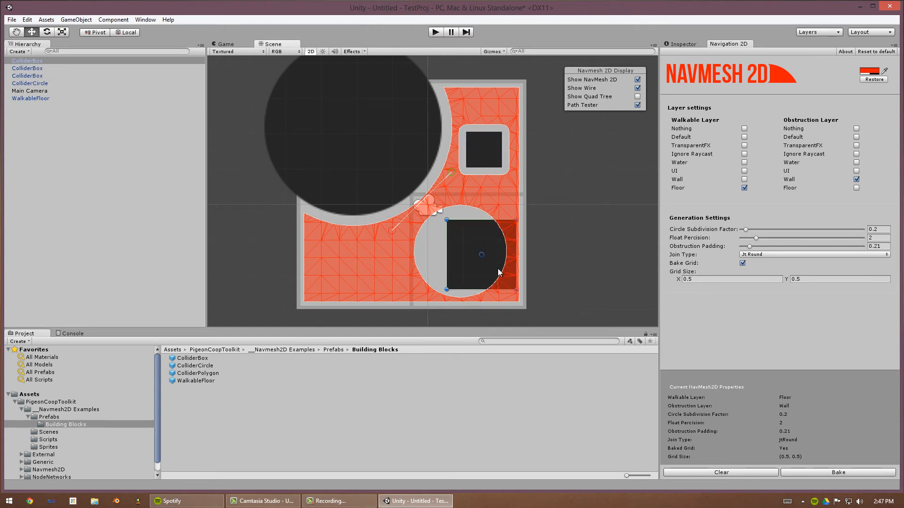
pyautogui.moveTo(498, 269); pyautogui.dragTo(382, 255)
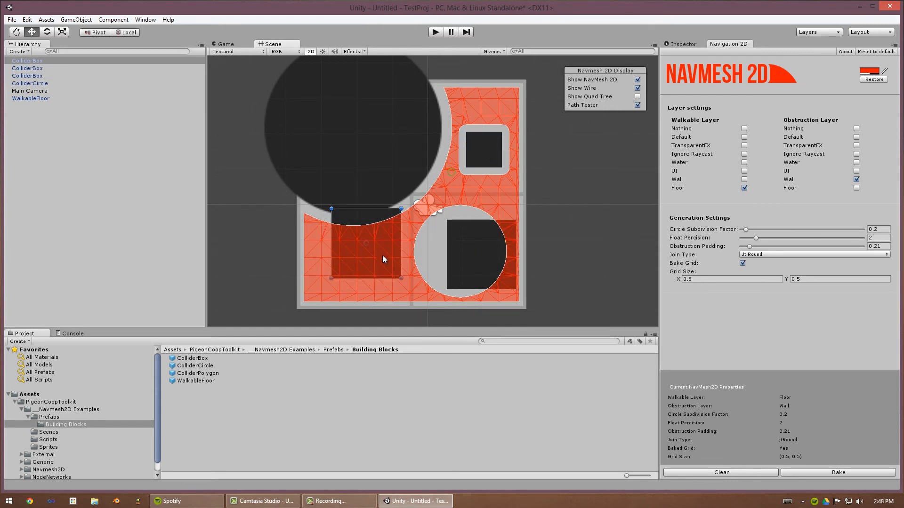
pyautogui.click(857, 473)
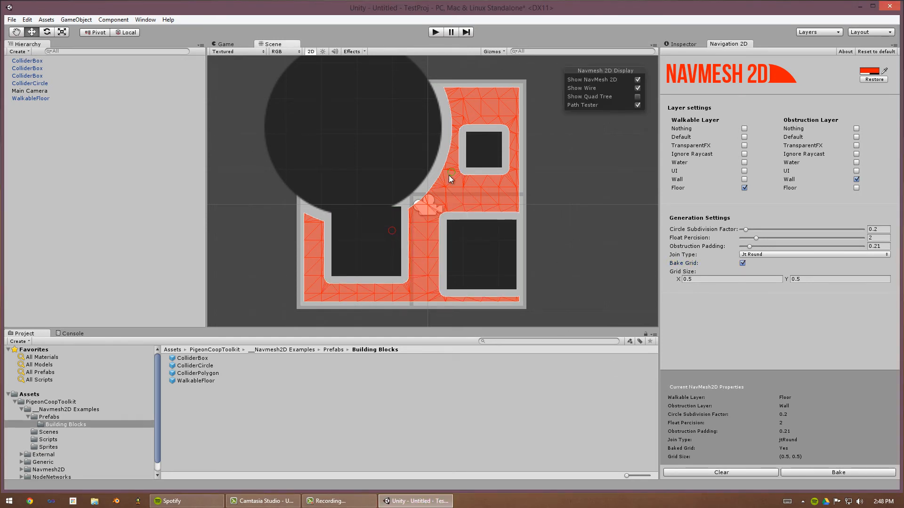
# - Move the path tester's end point to the lower left, then rebake with Join Type set to Jt Square
pyautogui.moveTo(392, 230); pyautogui.dragTo(309, 252)
pyautogui.click(764, 255)
pyautogui.click(768, 294)
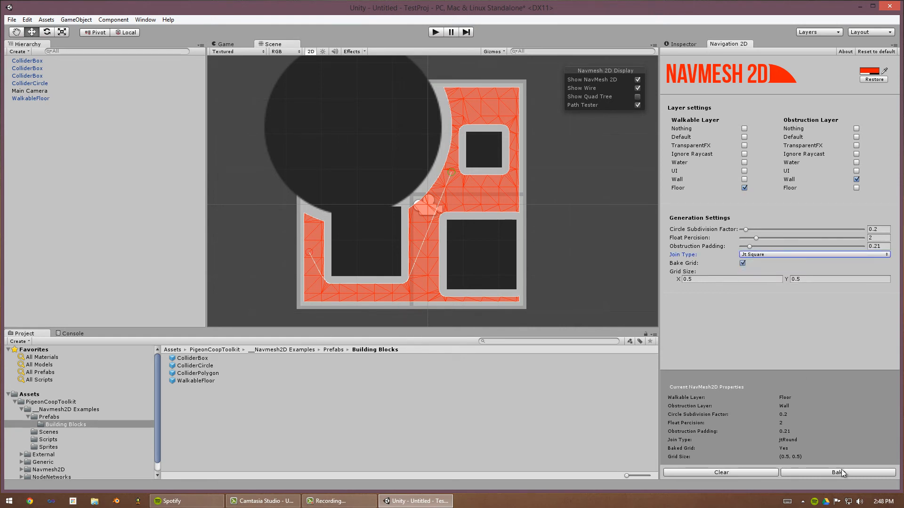
pyautogui.click(841, 472)
# - Open the PathFollower script from the Navmesh2D Examples Scripts folder in Visual Studio
pyautogui.click(59, 416)
pyautogui.press('Down')
pyautogui.press('Down')
pyautogui.press('Down')
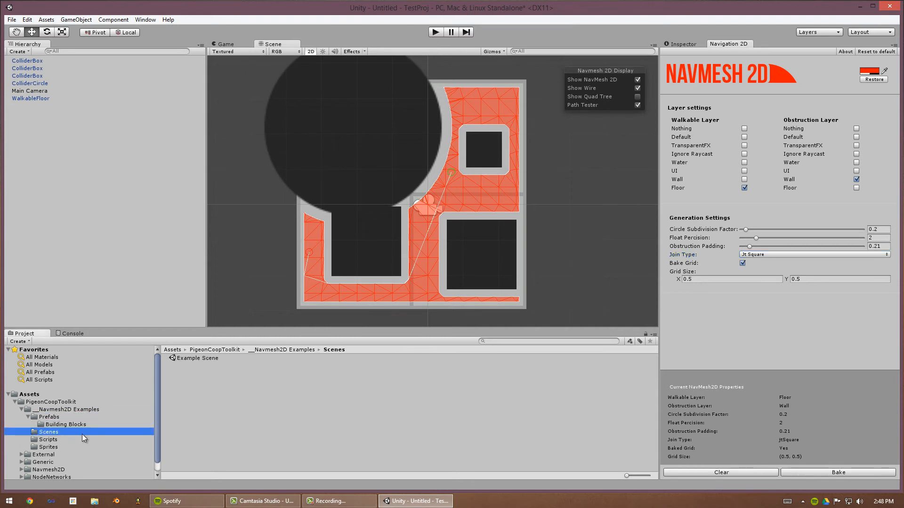
pyautogui.click(203, 367)
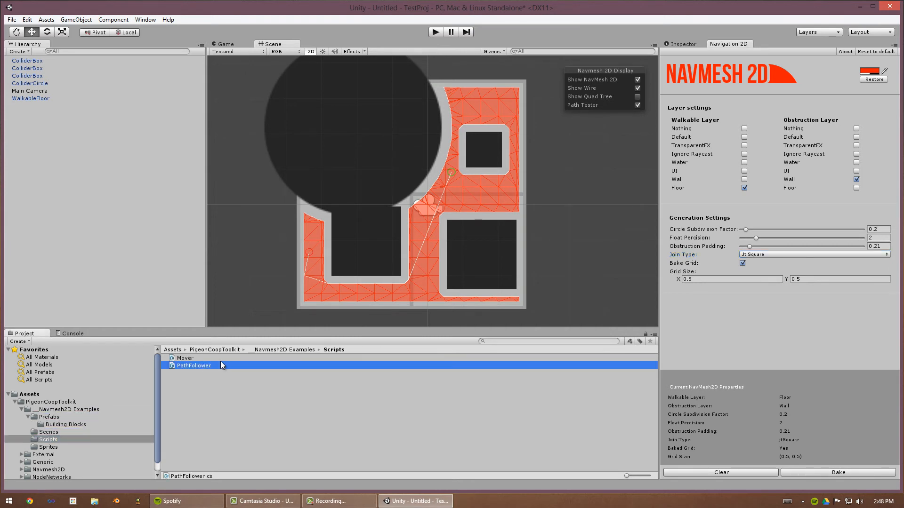
pyautogui.click(682, 43)
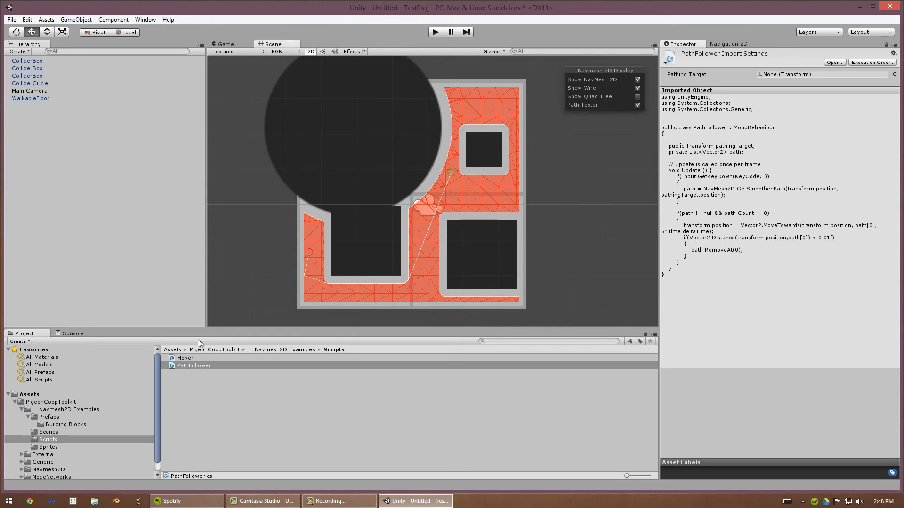
pyautogui.doubleClick(186, 365)
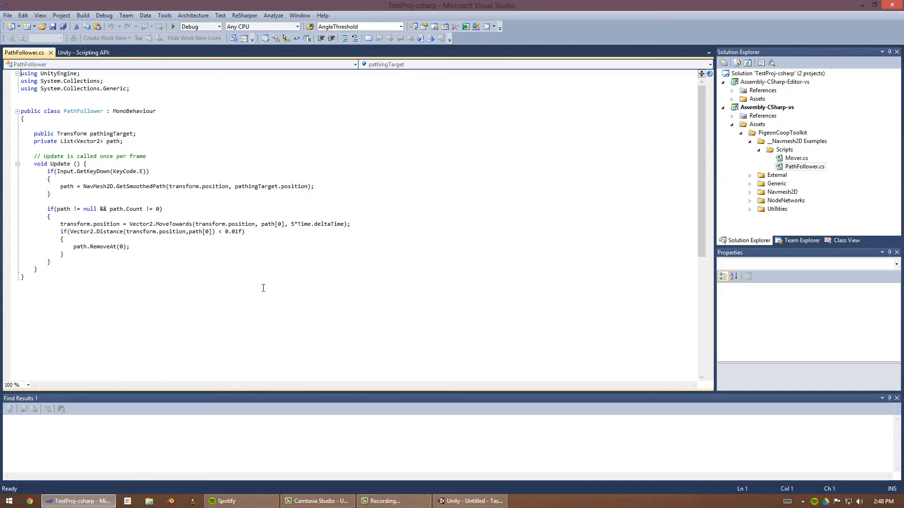
pyautogui.click(261, 286)
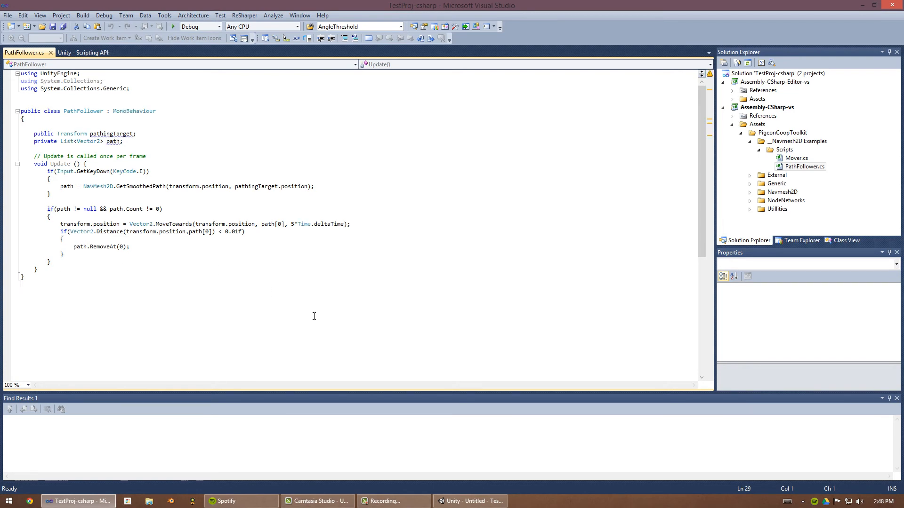
# - Try replacing the GetSmoothedPath call with GetPath in the path calculation line
pyautogui.keyDown('ctrl'); pyautogui.scroll(3, 313, 313); pyautogui.keyUp('ctrl')
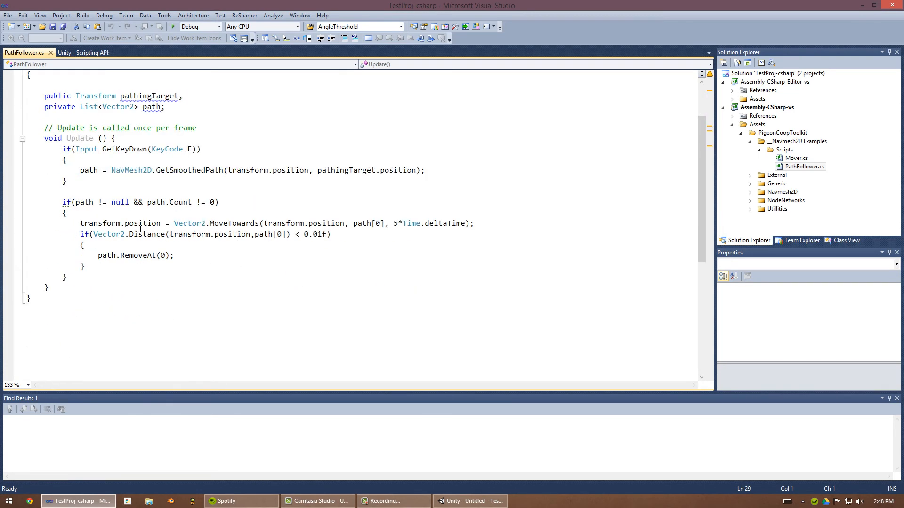
pyautogui.scroll(2, 118, 184)
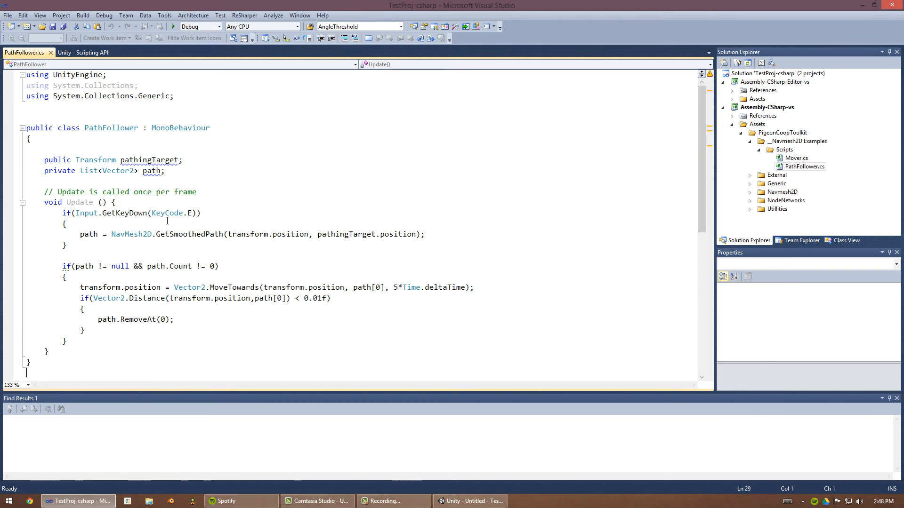
pyautogui.doubleClick(134, 236)
pyautogui.doubleClick(189, 235)
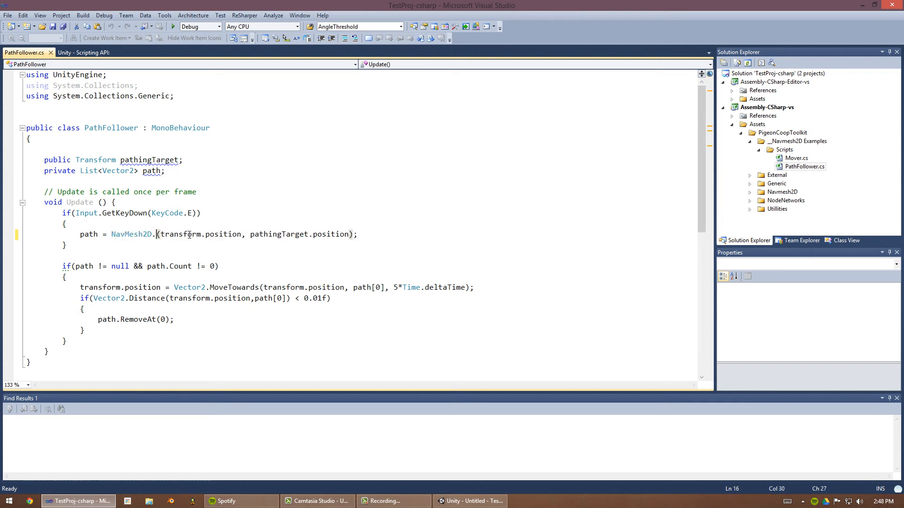
pyautogui.write('getpat')
pyautogui.press('Return')
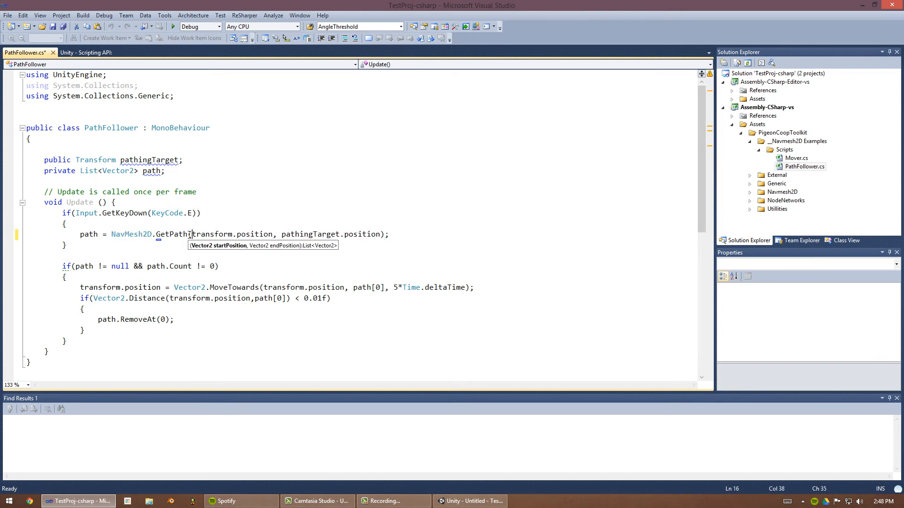
pyautogui.press('Right')
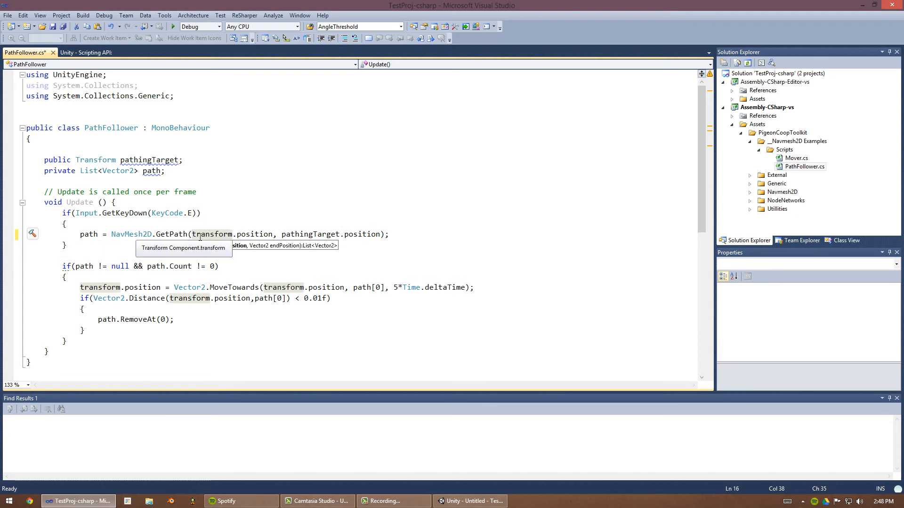
# - Undo the edit back to GetSmoothedPath and save the script
pyautogui.hotkey('ctrl', 'z')
pyautogui.hotkey('ctrl', 'z')
pyautogui.hotkey('ctrl', 'z')
pyautogui.hotkey('ctrl', 's')
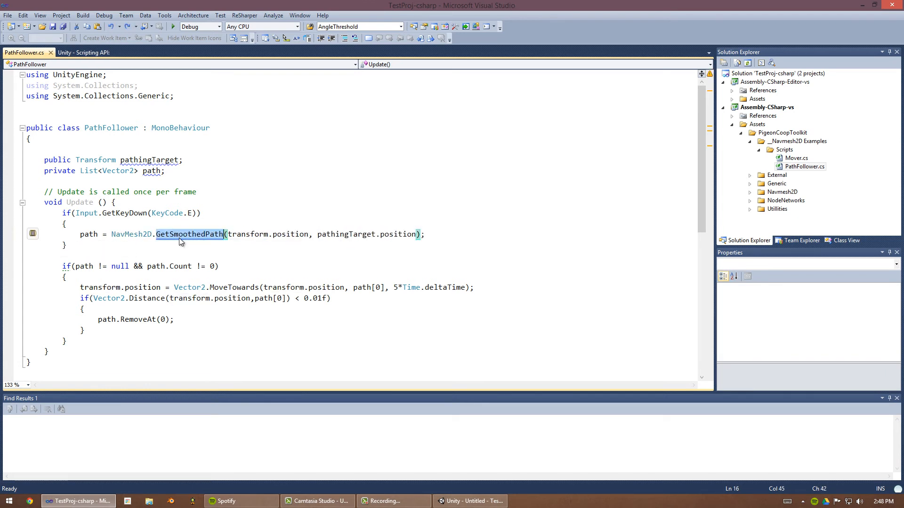
# - Examine the path field and the GetSmoothedPath call with its start and target positions inside the E key check
pyautogui.click(99, 233)
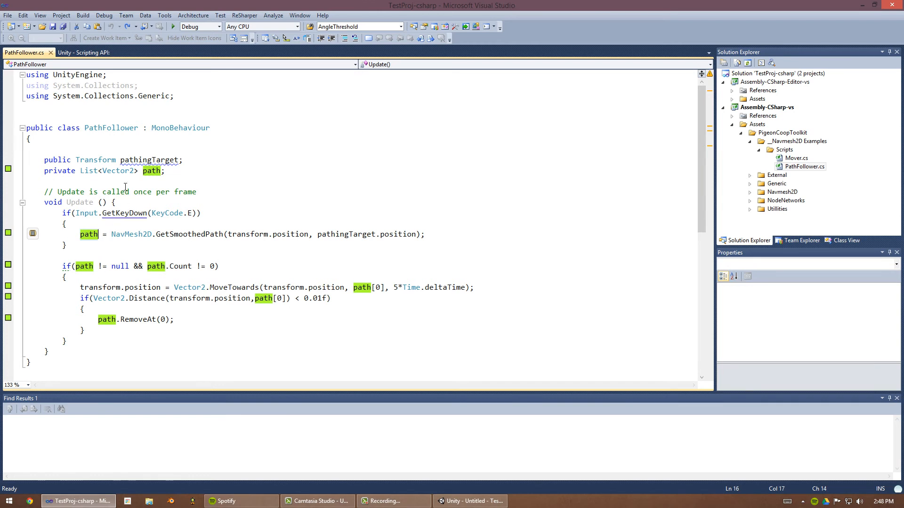
pyautogui.click(133, 171)
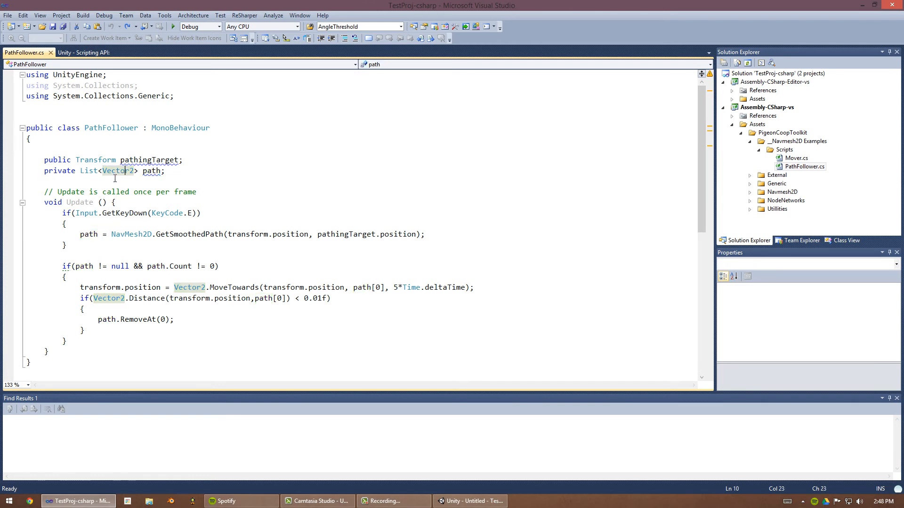
pyautogui.moveTo(61, 257); pyautogui.dragTo(63, 224)
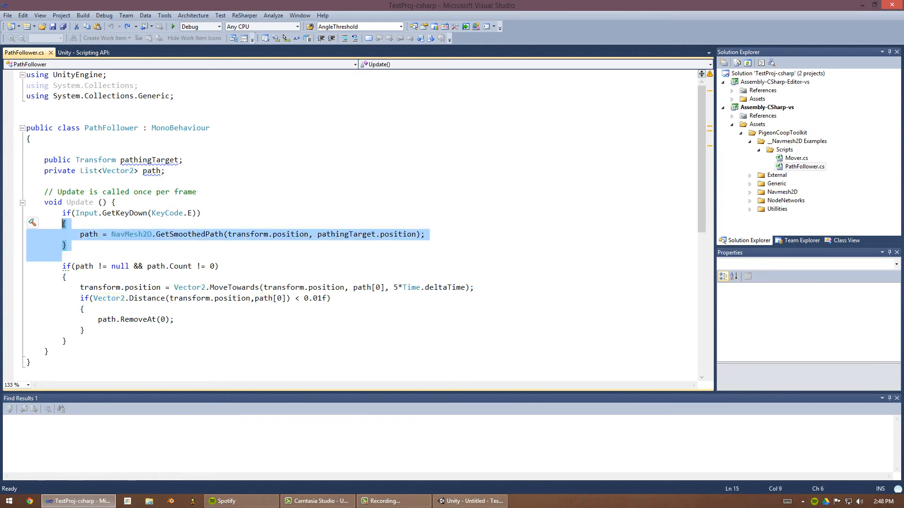
pyautogui.click(94, 193)
pyautogui.click(88, 256)
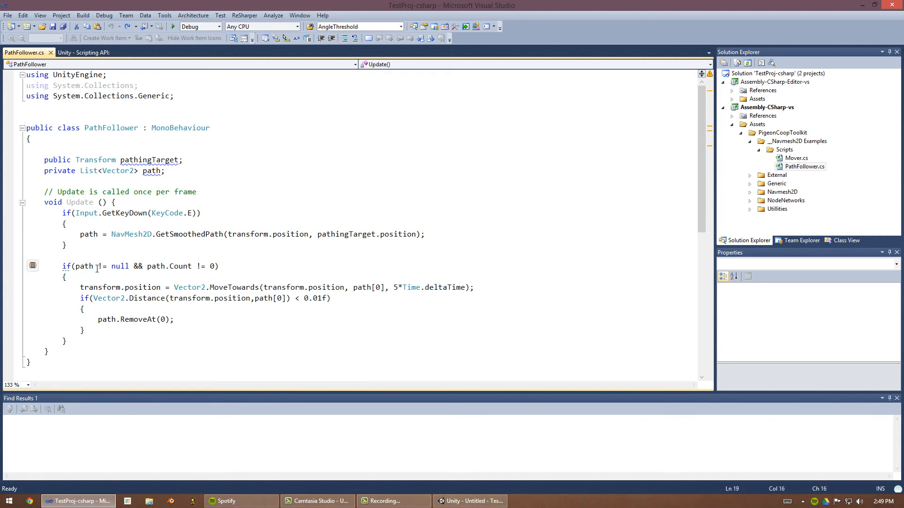
pyautogui.click(98, 234)
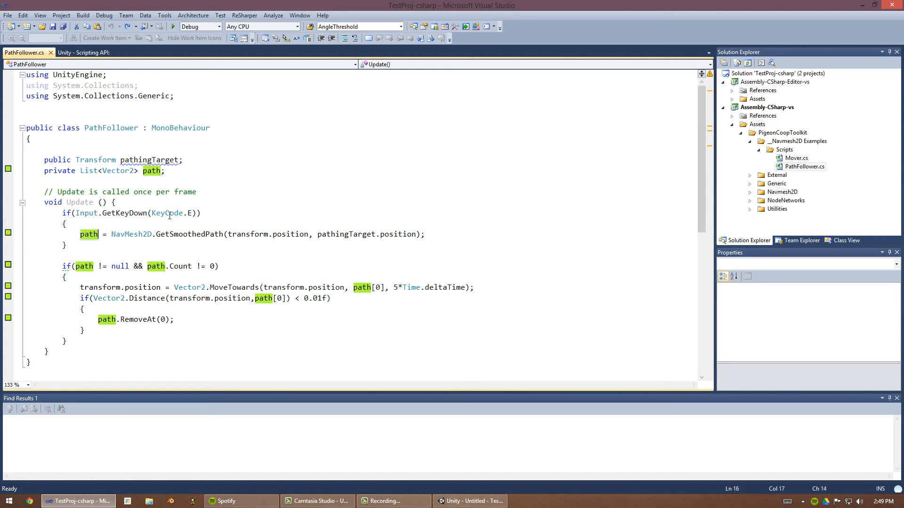
pyautogui.click(168, 214)
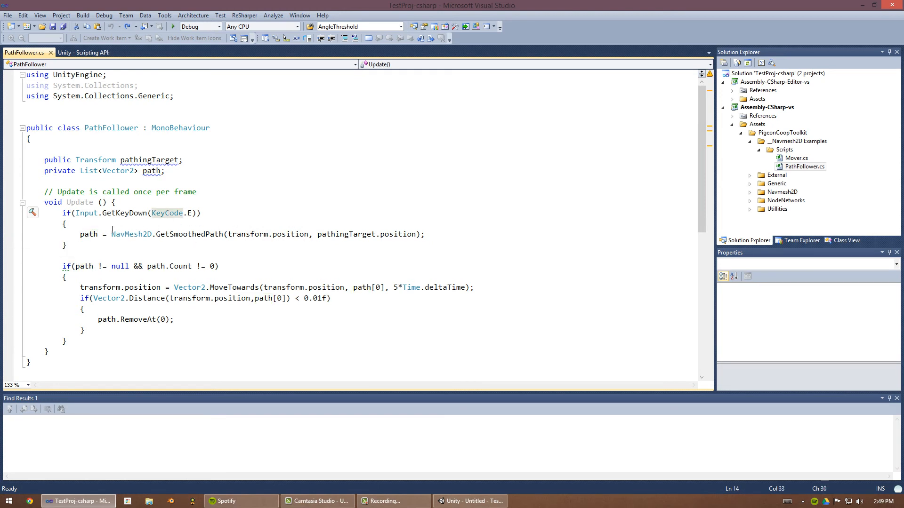
pyautogui.moveTo(227, 234); pyautogui.dragTo(307, 235)
pyautogui.click(357, 236)
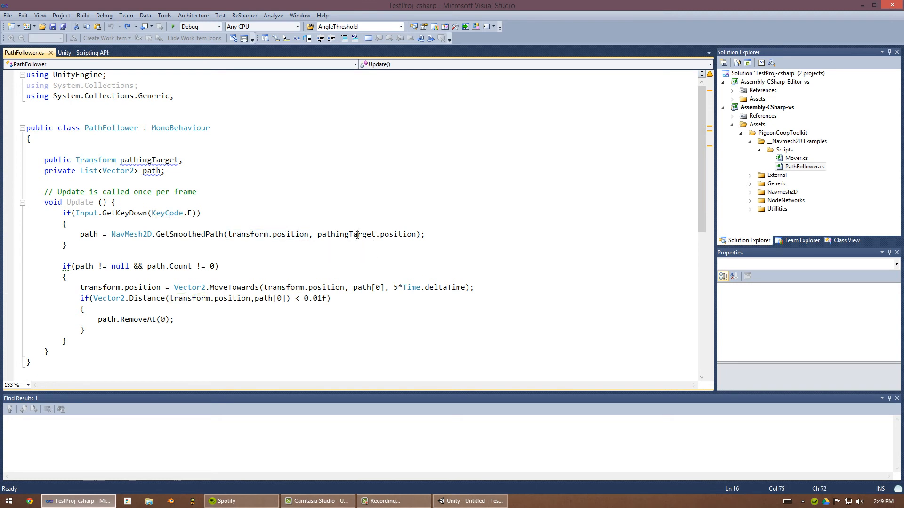
pyautogui.moveTo(357, 236); pyautogui.dragTo(399, 237)
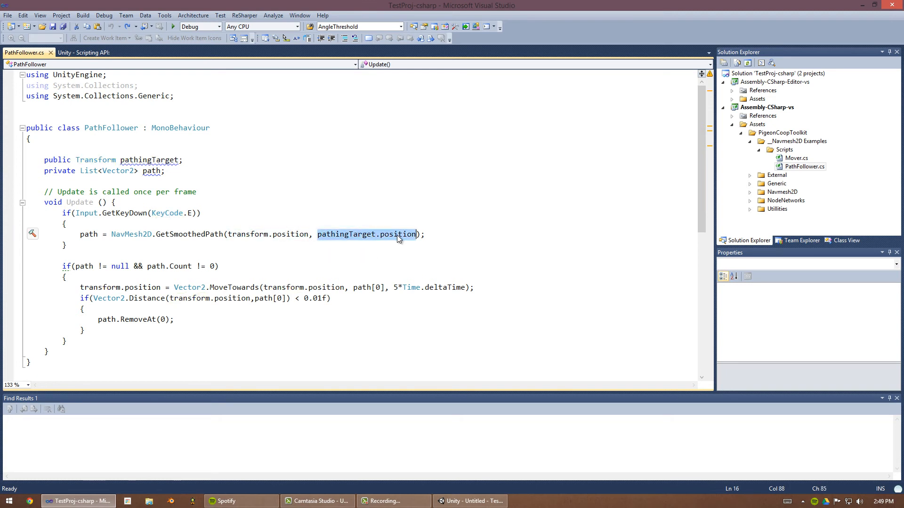
pyautogui.click(97, 234)
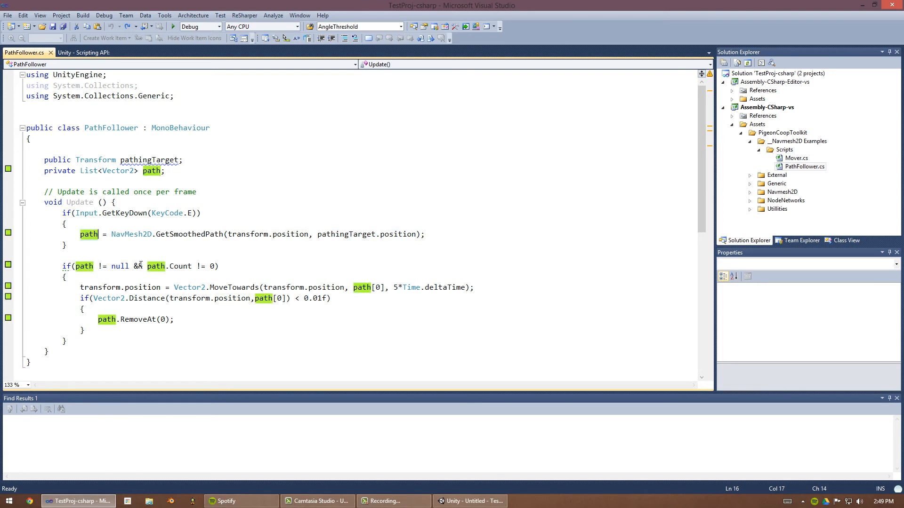
# - Examine the block that moves the object toward each path point and removes reached points
pyautogui.moveTo(71, 267); pyautogui.dragTo(216, 266)
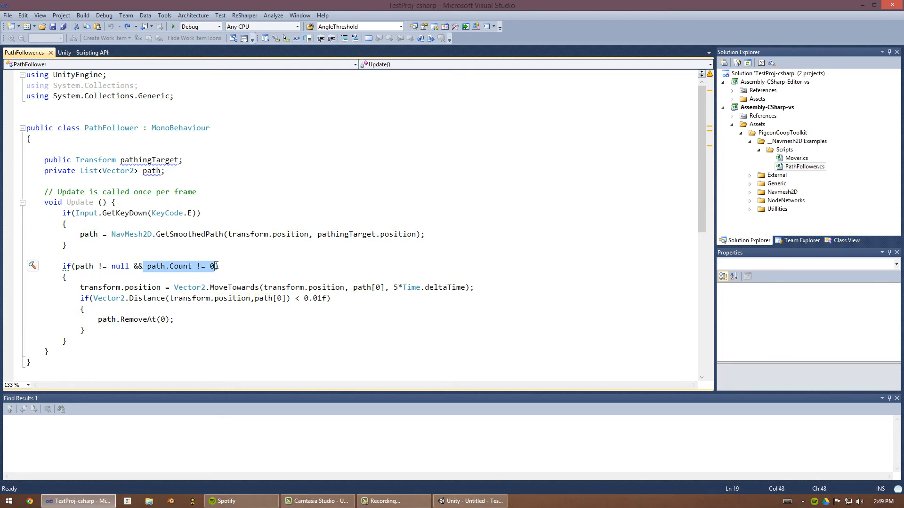
pyautogui.click(216, 266)
pyautogui.doubleClick(114, 289)
pyautogui.moveTo(114, 288); pyautogui.dragTo(144, 288)
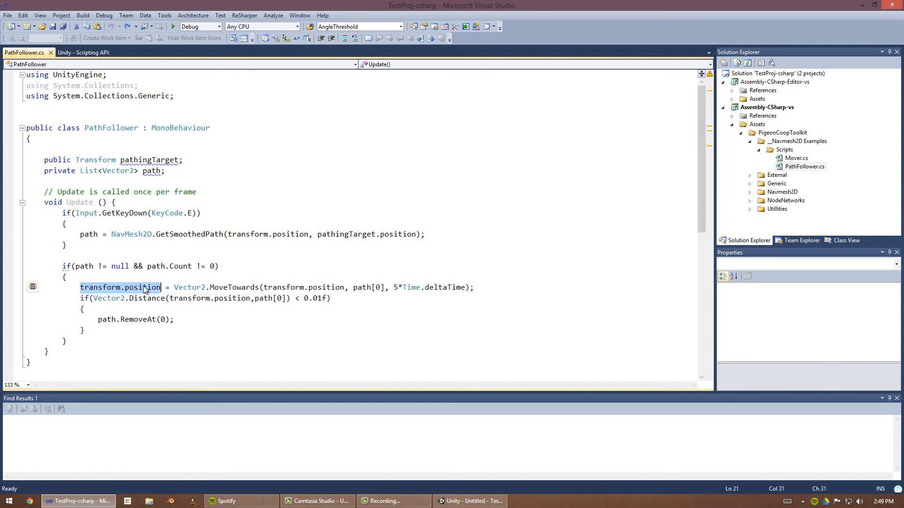
pyautogui.click(197, 288)
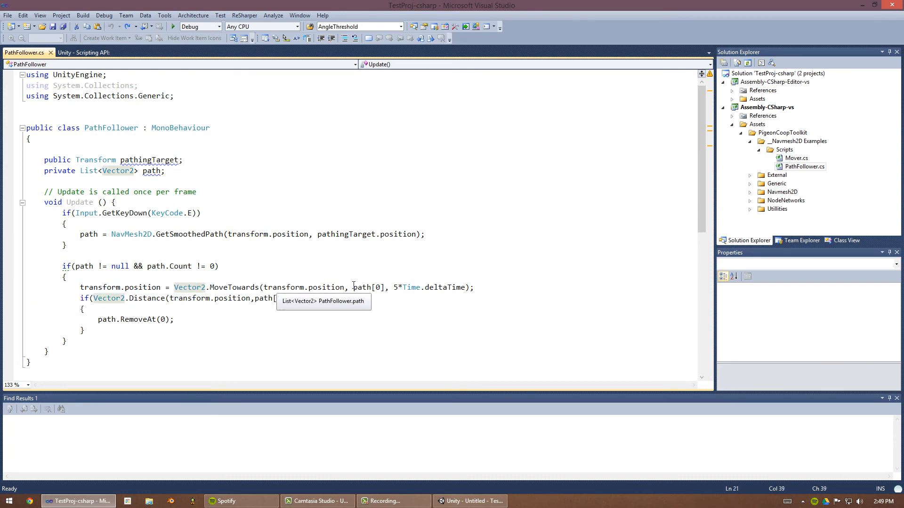
pyautogui.moveTo(353, 287); pyautogui.dragTo(385, 288)
pyautogui.click(384, 287)
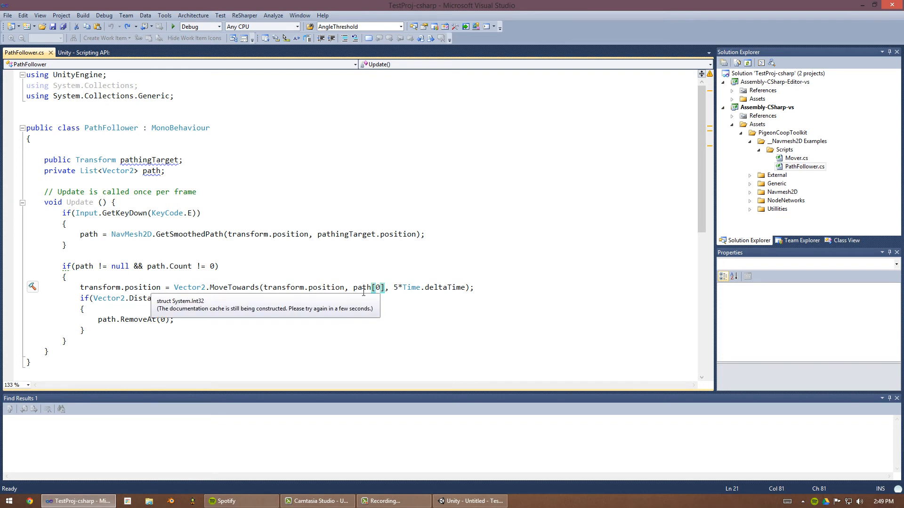
pyautogui.moveTo(299, 300); pyautogui.dragTo(244, 300)
pyautogui.click(246, 300)
pyautogui.moveTo(170, 320); pyautogui.dragTo(102, 320)
pyautogui.moveTo(64, 258)
pyautogui.mouseDown()
pyautogui.moveTo(94, 330)
pyautogui.moveTo(63, 267)
pyautogui.mouseUp()
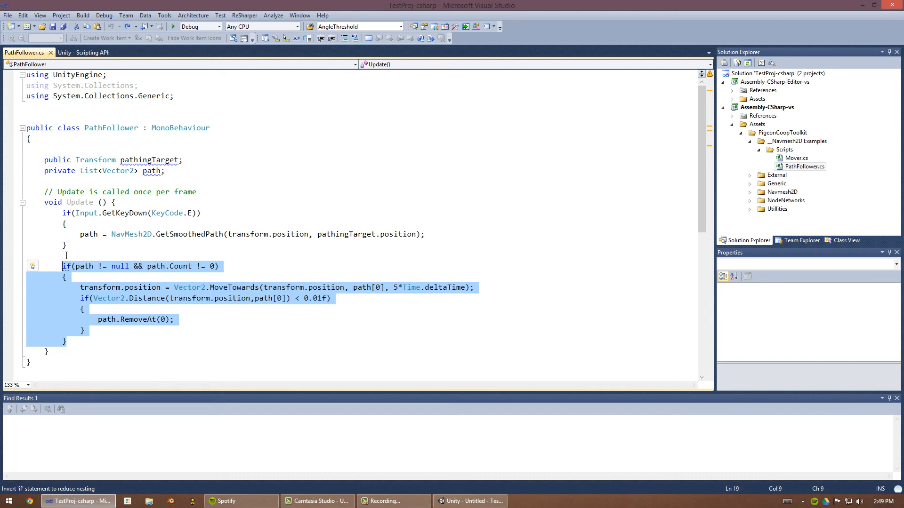
pyautogui.moveTo(53, 224); pyautogui.dragTo(352, 248)
pyautogui.click(96, 234)
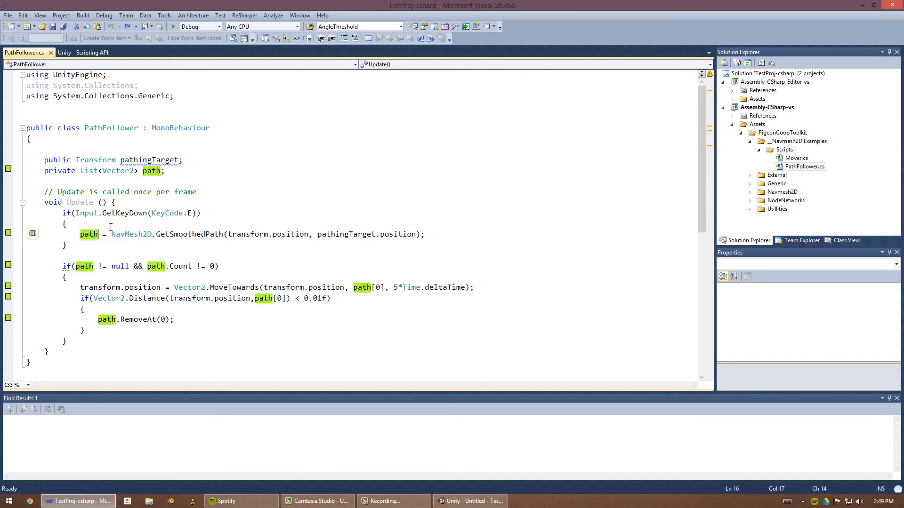
pyautogui.click(85, 234)
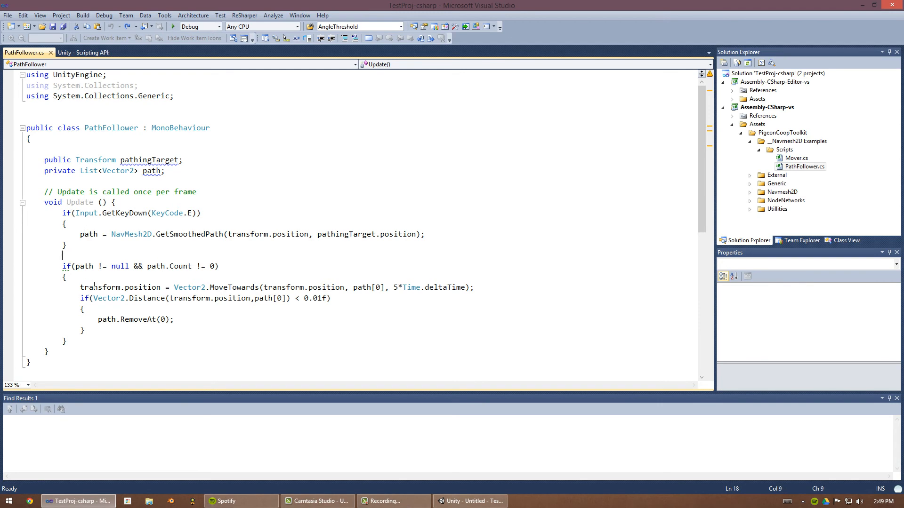
# - Highlight the path-following movement block in the script, then switch back to the Unity editor
pyautogui.moveTo(63, 255); pyautogui.dragTo(86, 343)
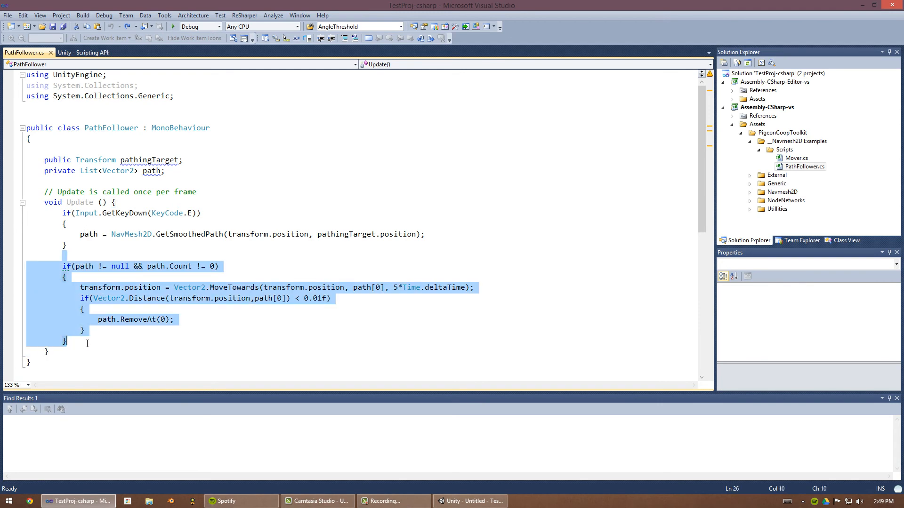
pyautogui.click(87, 343)
pyautogui.click(453, 500)
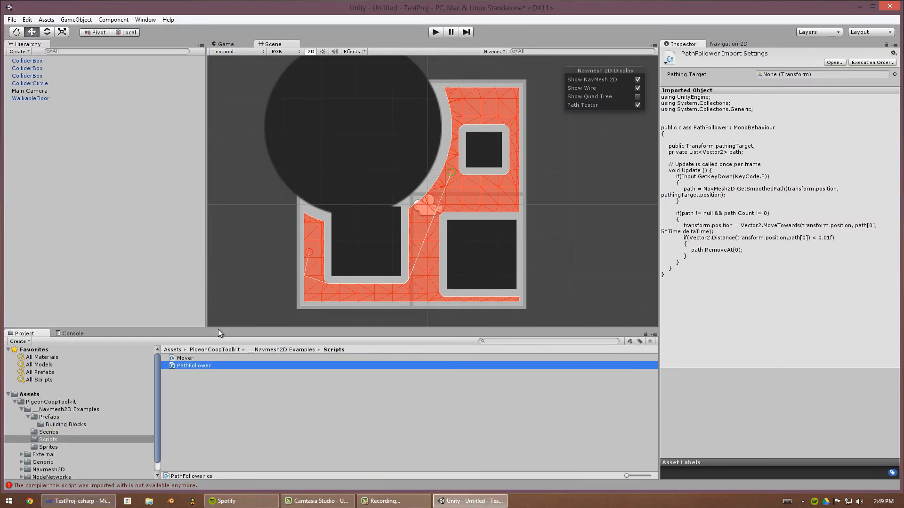
# - Create a cube and place it near the top of the walkable floor, scaled down to about 0.27
pyautogui.click(71, 19)
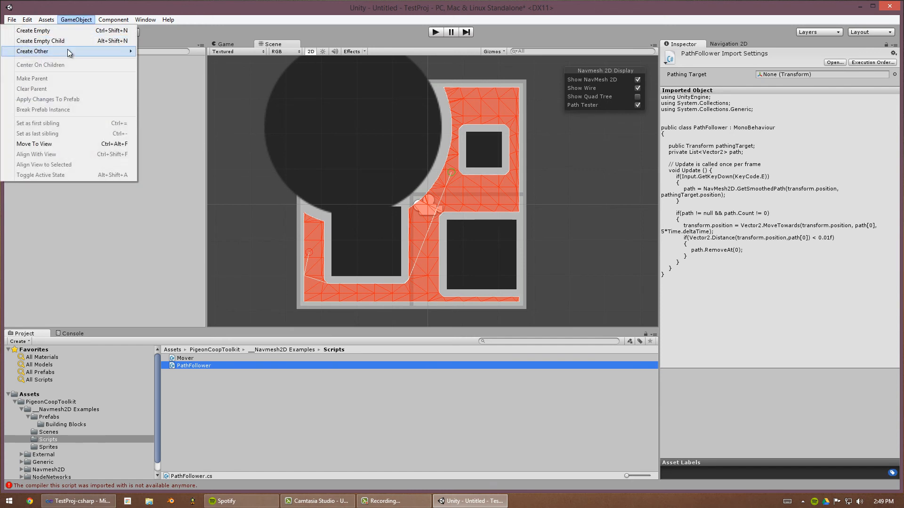
pyautogui.moveTo(72, 55)
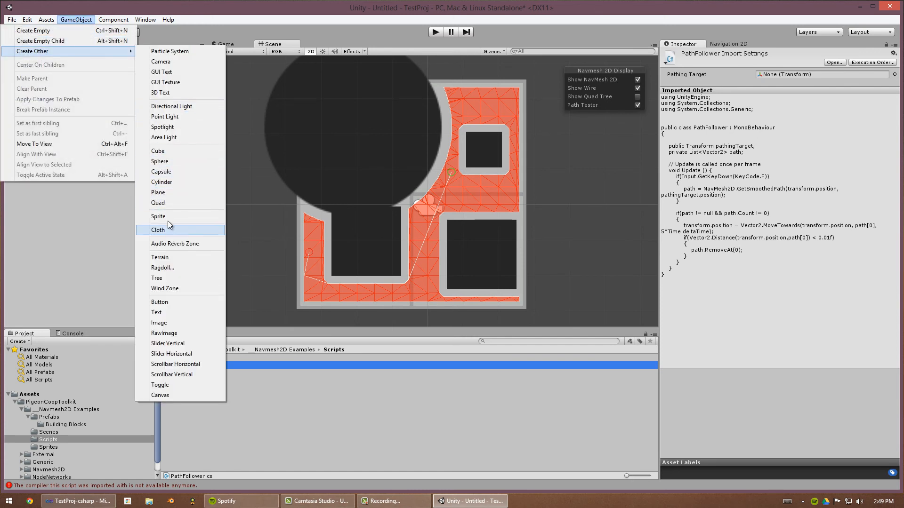
pyautogui.click(168, 150)
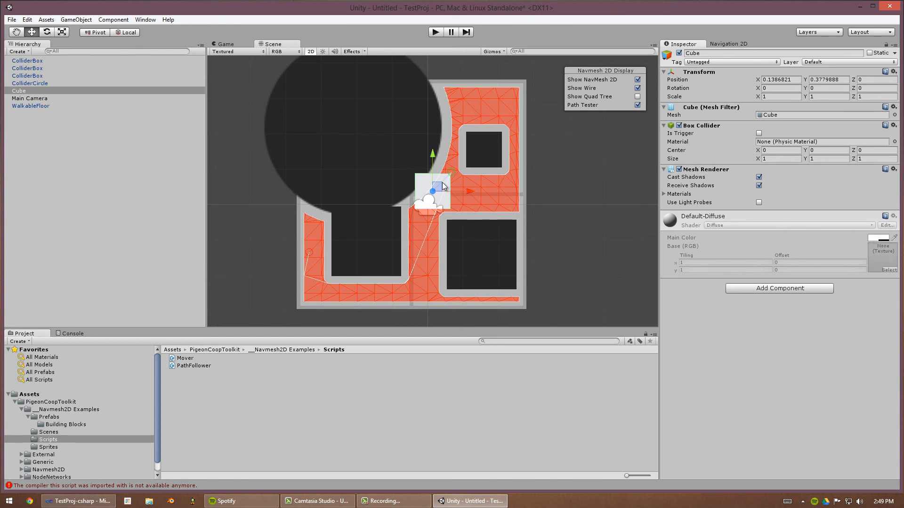
pyautogui.moveTo(445, 185); pyautogui.dragTo(466, 102)
pyautogui.click(765, 79)
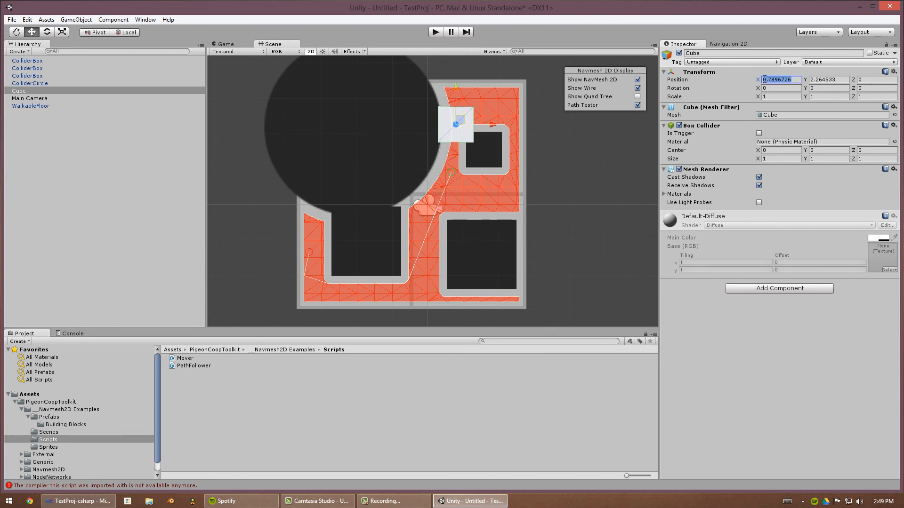
pyautogui.press('r')
pyautogui.moveTo(457, 121); pyautogui.dragTo(482, 95)
pyautogui.press('w')
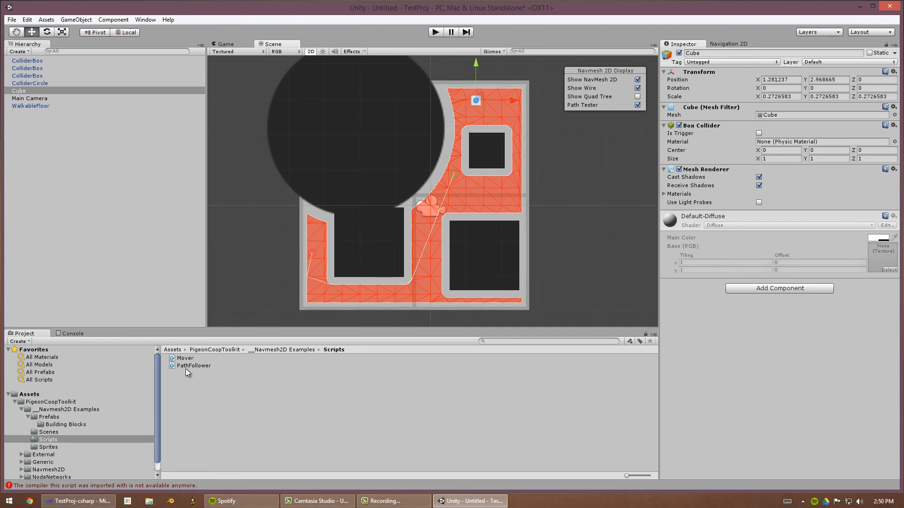
# - Attach the PathFollower script to the cube and rename the cube PathFollower
pyautogui.moveTo(188, 367); pyautogui.dragTo(726, 347)
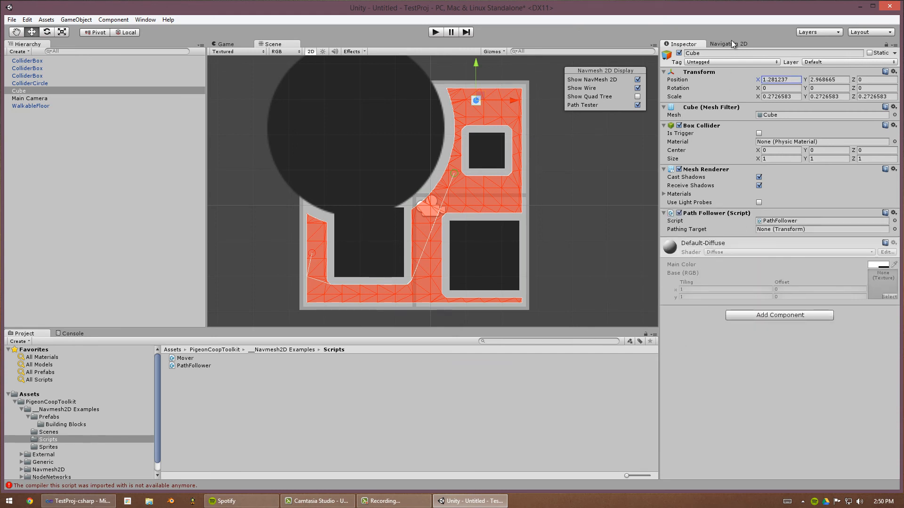
pyautogui.click(725, 54)
pyautogui.write('P')
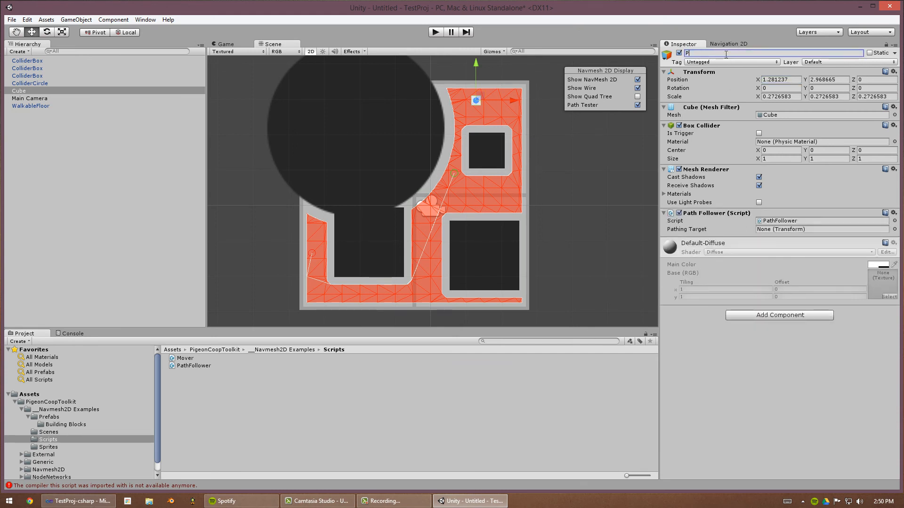
pyautogui.write('athFollower')
pyautogui.press('Return')
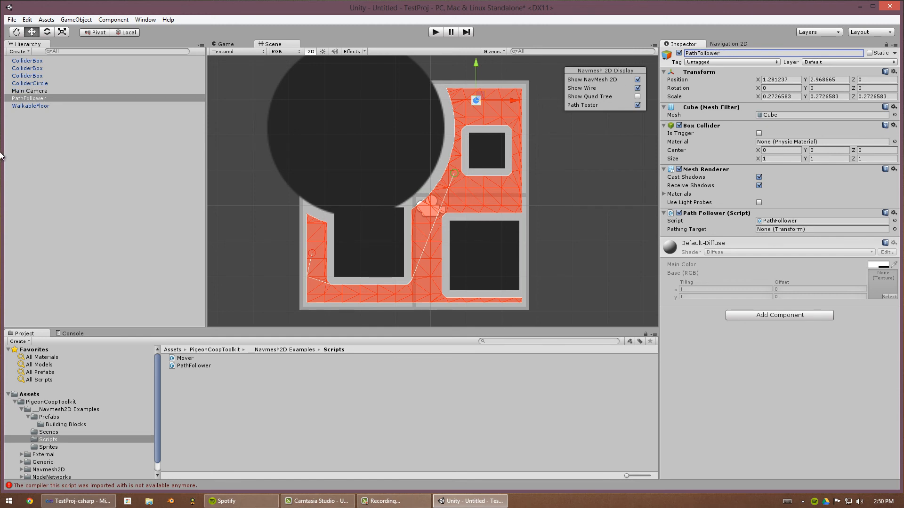
# - Create a second cube and name it Destination
pyautogui.click(59, 97)
pyautogui.click(64, 20)
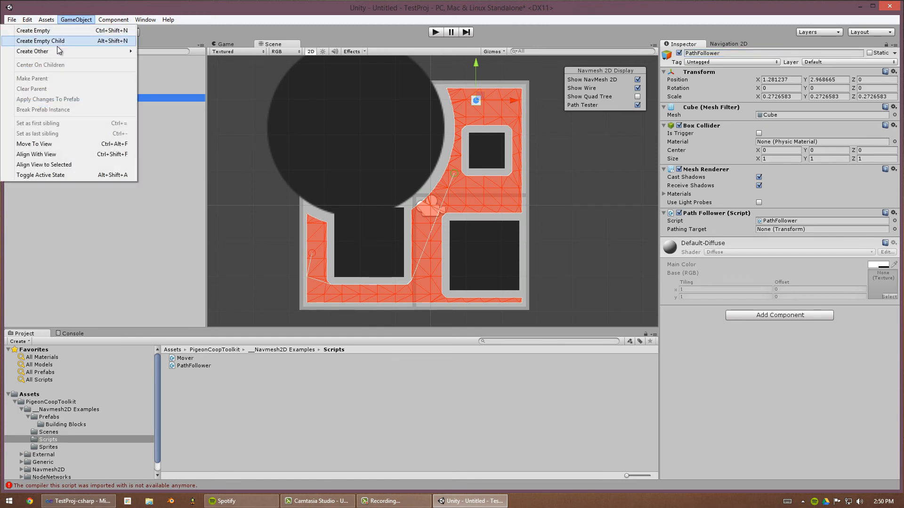
pyautogui.moveTo(59, 51)
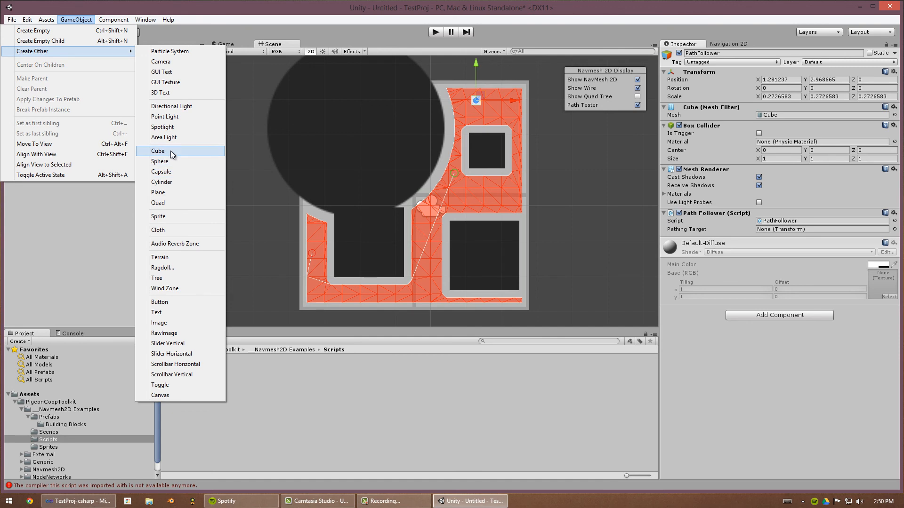
pyautogui.click(170, 150)
pyautogui.click(756, 53)
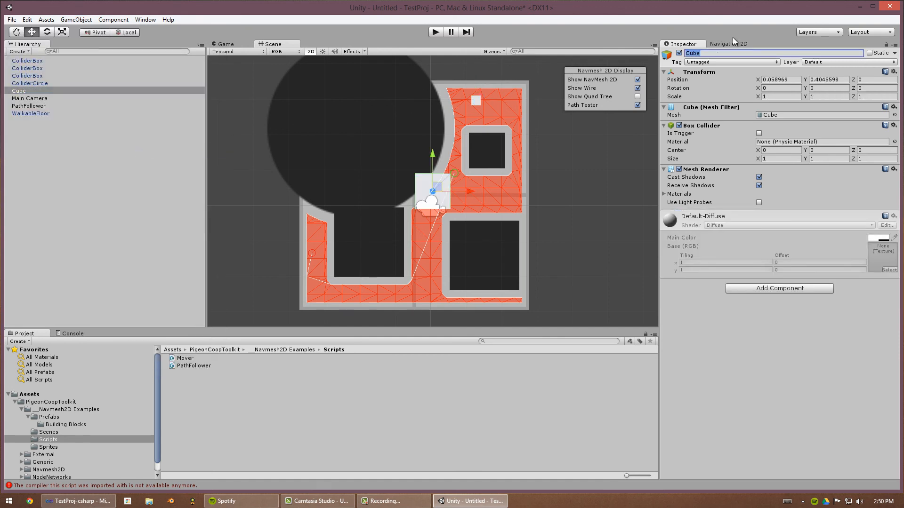
pyautogui.write('Destination')
pyautogui.press('Return')
# - Attach the Mover script to the Destination cube
pyautogui.click(780, 289)
pyautogui.click(545, 358)
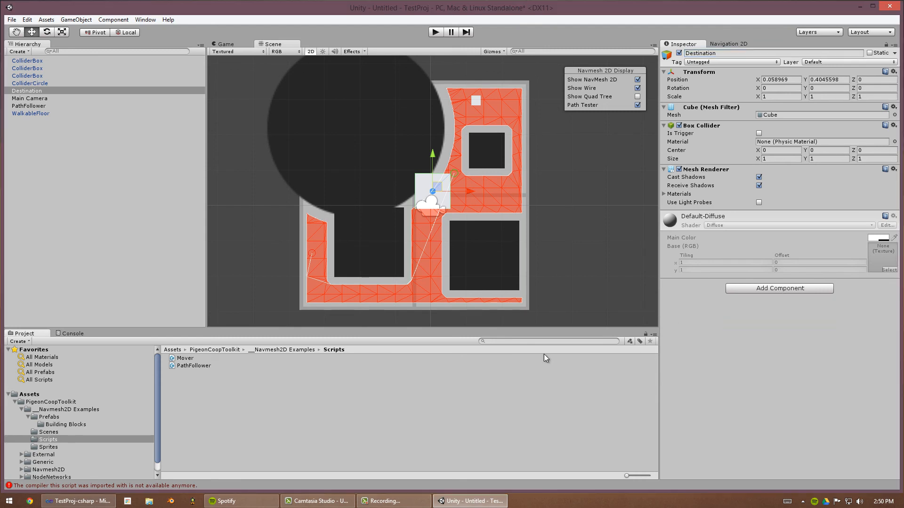
pyautogui.moveTo(181, 359); pyautogui.dragTo(722, 331)
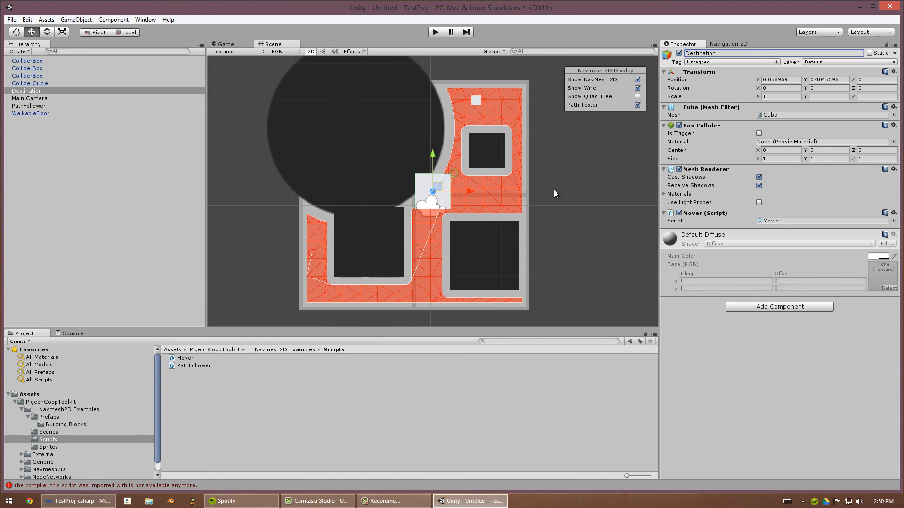
# - Shrink the Destination cube to about 0.21 scale and move it to the walkable floor's lower-left corner
pyautogui.press('r')
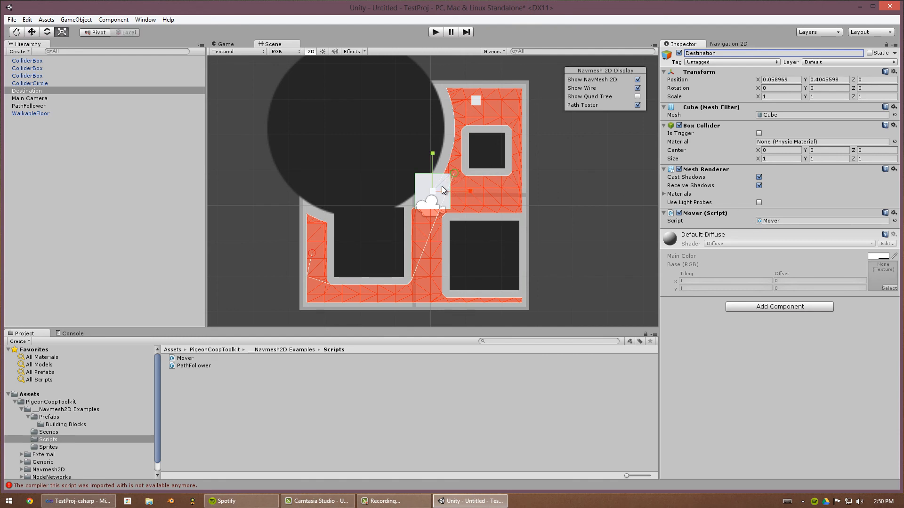
pyautogui.click(431, 198)
pyautogui.moveTo(430, 197); pyautogui.dragTo(316, 294)
pyautogui.press('w')
# - Turn off the Path Tester display and set the PathFollower's Pathing Target to Destination
pyautogui.click(637, 104)
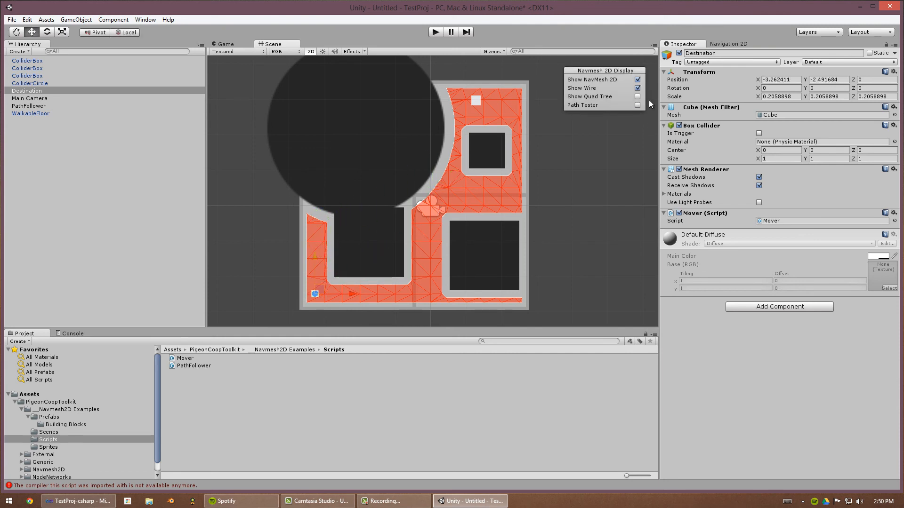
pyautogui.click(33, 100)
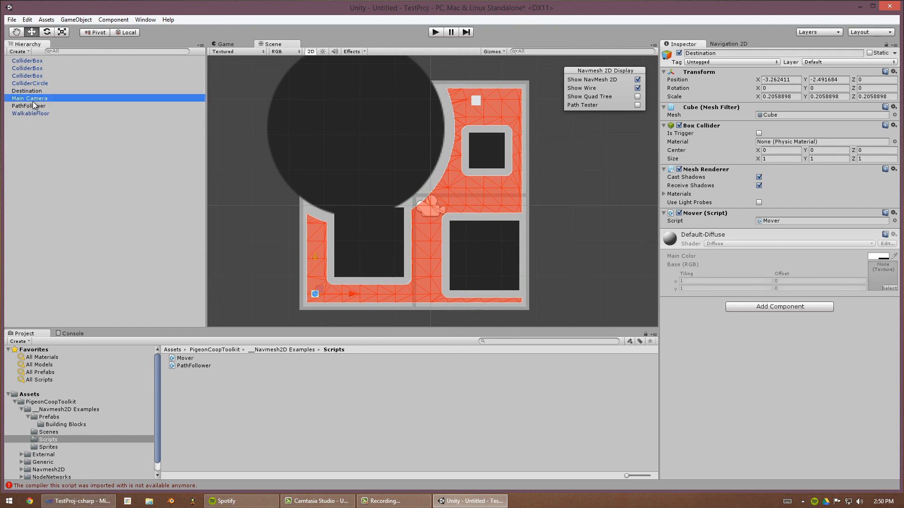
pyautogui.click(34, 105)
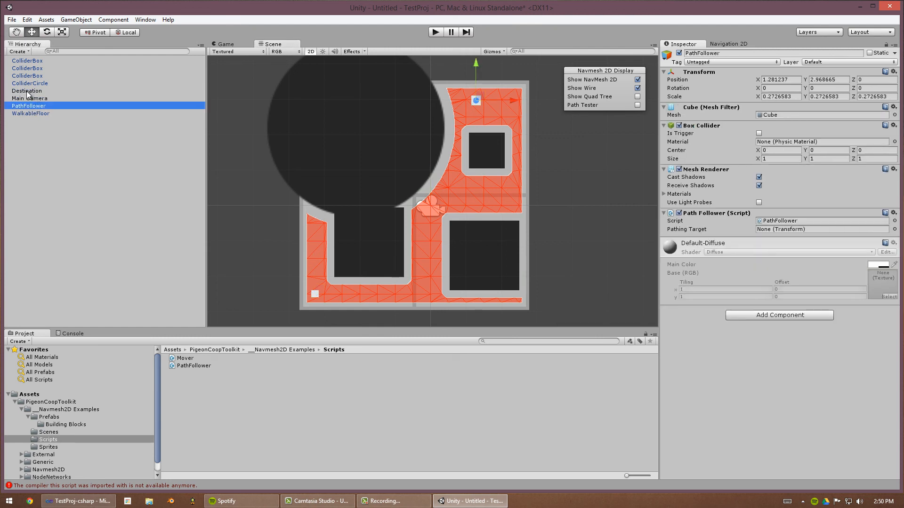
pyautogui.moveTo(27, 92); pyautogui.dragTo(772, 230)
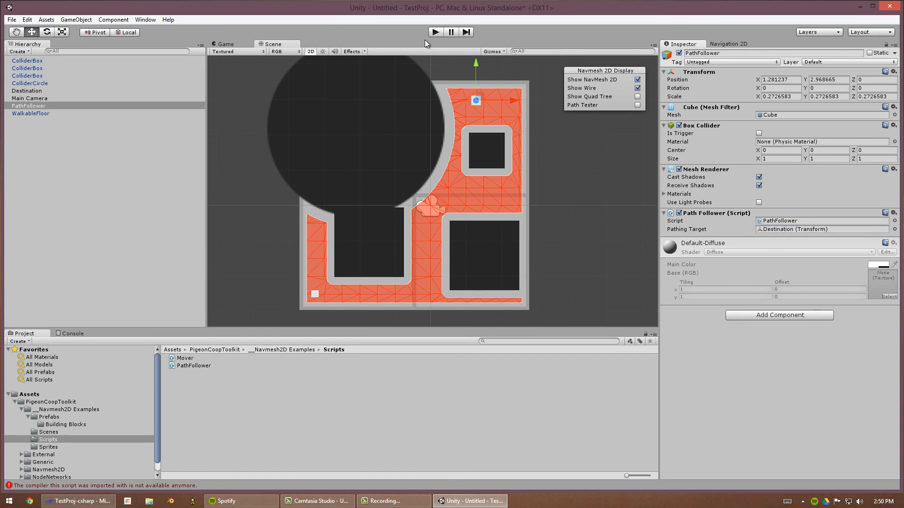
# - Hide the navmesh wireframe and dock the Game view beside the Scene view
pyautogui.click(637, 88)
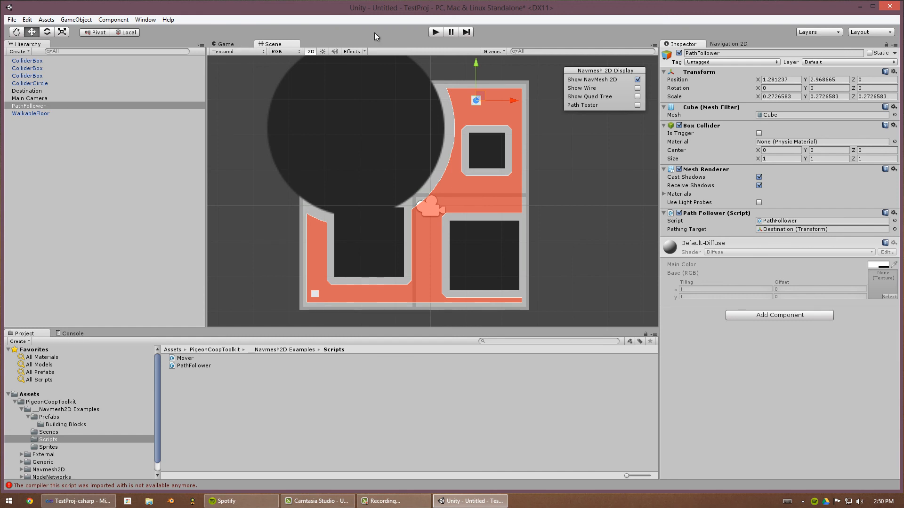
pyautogui.moveTo(285, 44); pyautogui.dragTo(410, 196)
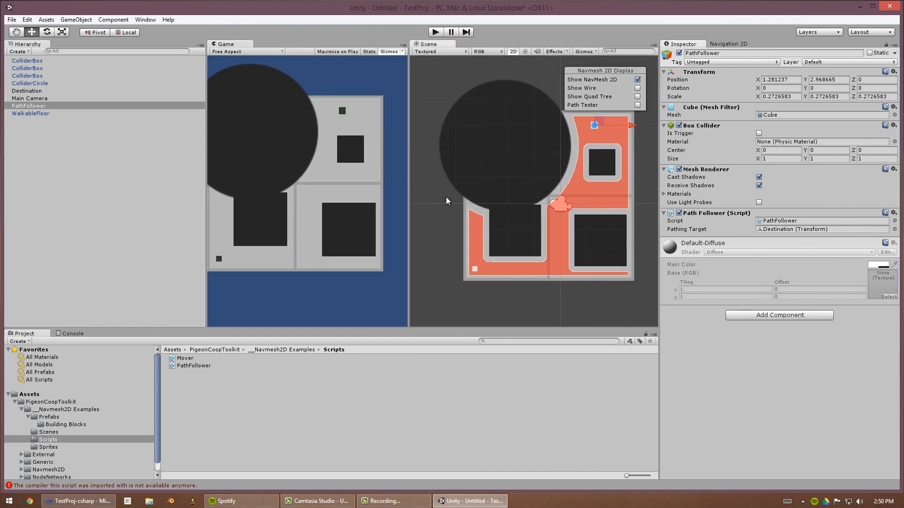
# - Run the scene in Play mode and shift a collider box in the Scene view during play
pyautogui.click(436, 32)
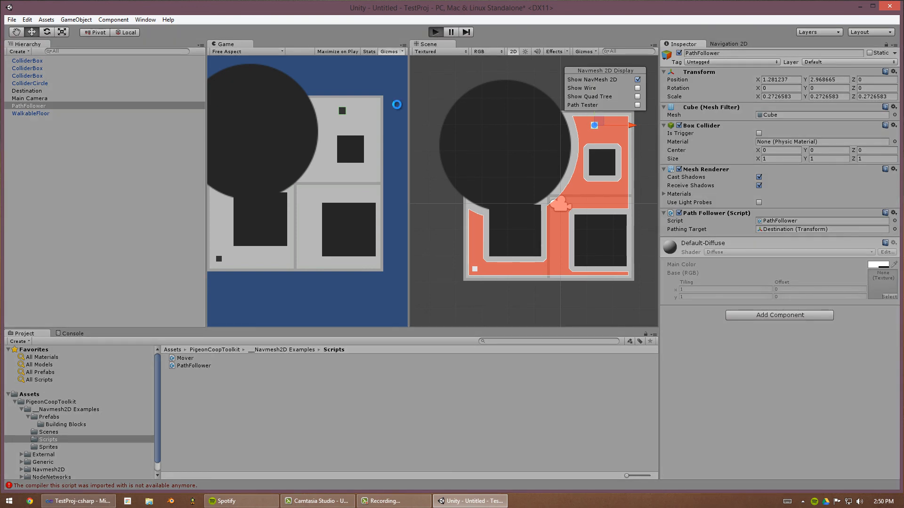
pyautogui.moveTo(408, 110); pyautogui.dragTo(459, 112)
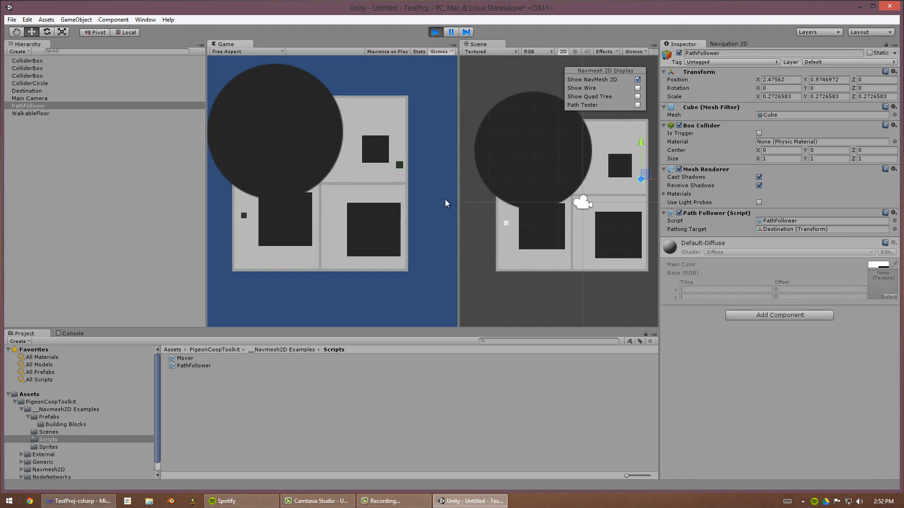
pyautogui.moveTo(560, 217); pyautogui.dragTo(547, 235, button='middle')
pyautogui.scroll(-1, 550, 239)
pyautogui.moveTo(540, 241); pyautogui.dragTo(537, 237)
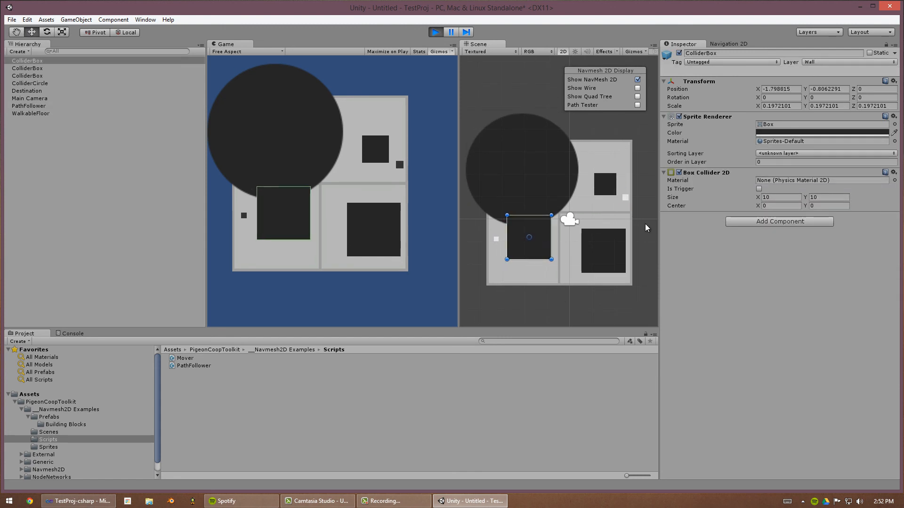
pyautogui.click(647, 228)
pyautogui.moveTo(620, 243); pyautogui.dragTo(609, 242)
pyautogui.click(631, 213)
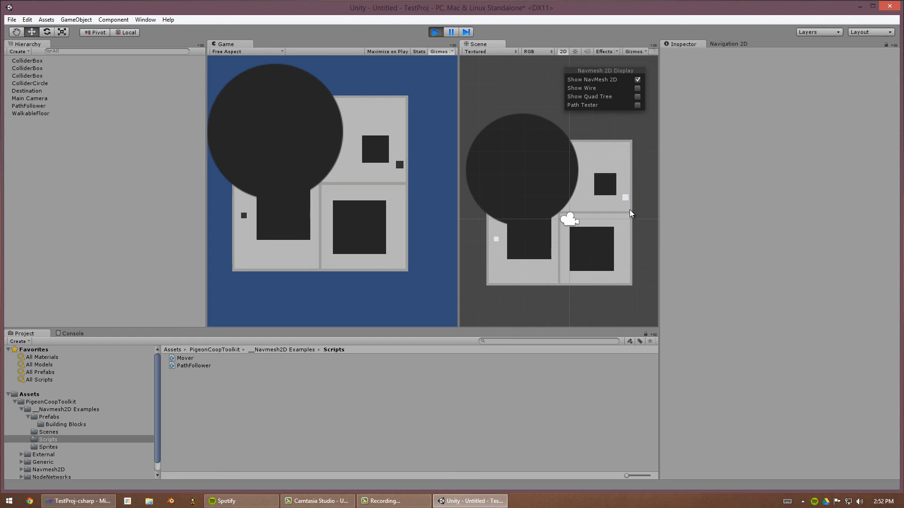